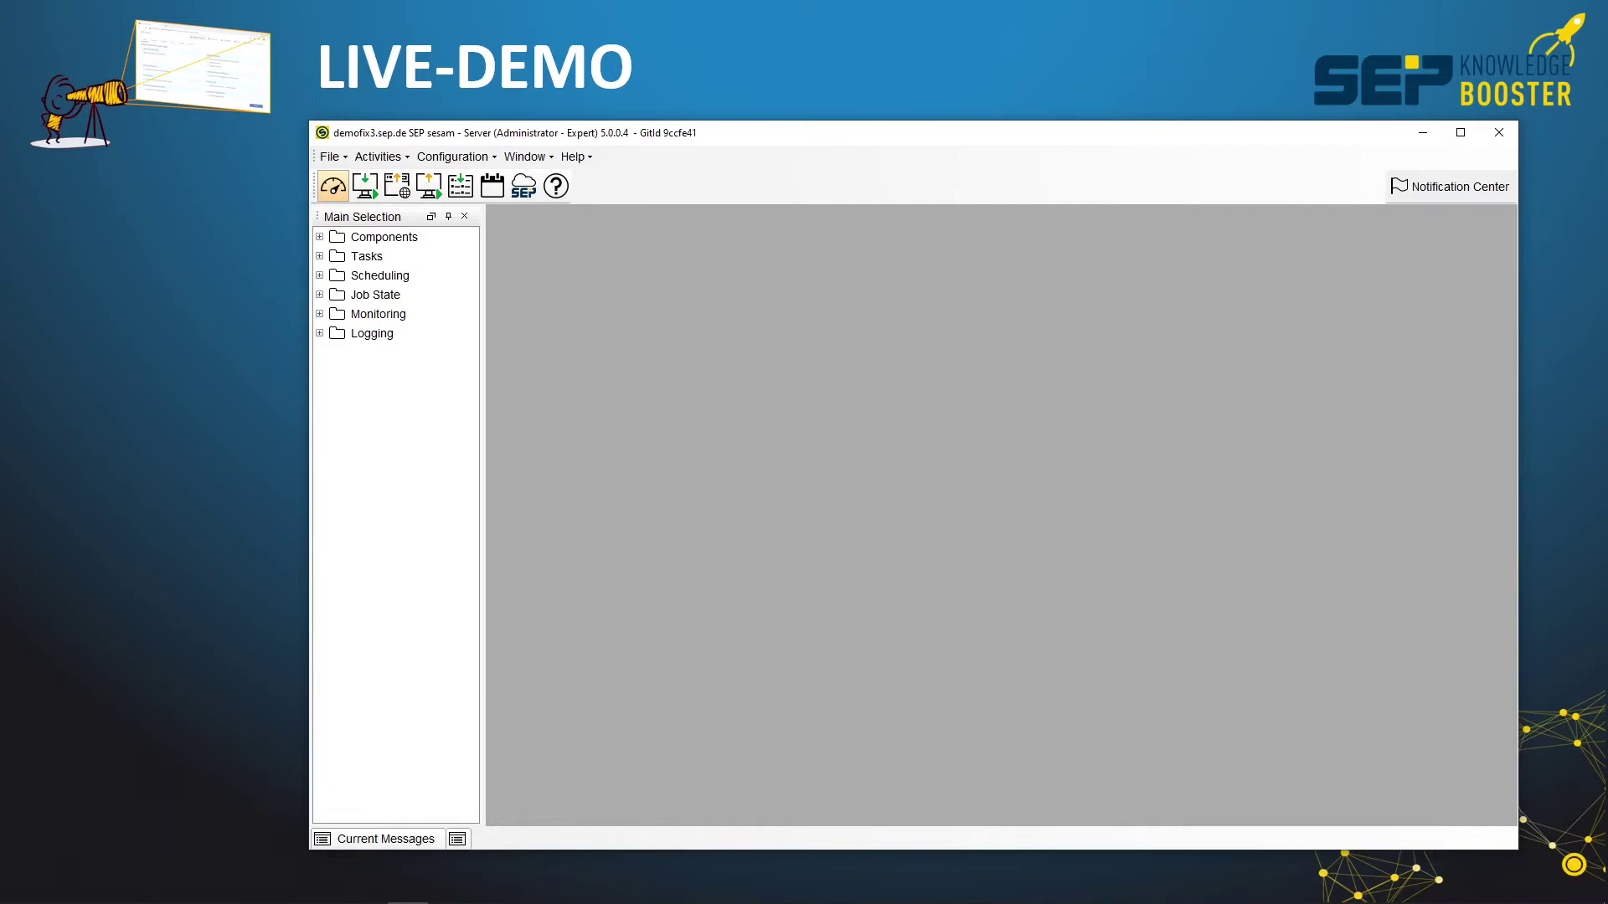
Bring the mRemoteNG terminal session on the demofix3 server to the front
{"action": "key", "text": "alt+Tab"}
{"action": "key", "text": "Tab"}
{"action": "key", "text": "Tab"}
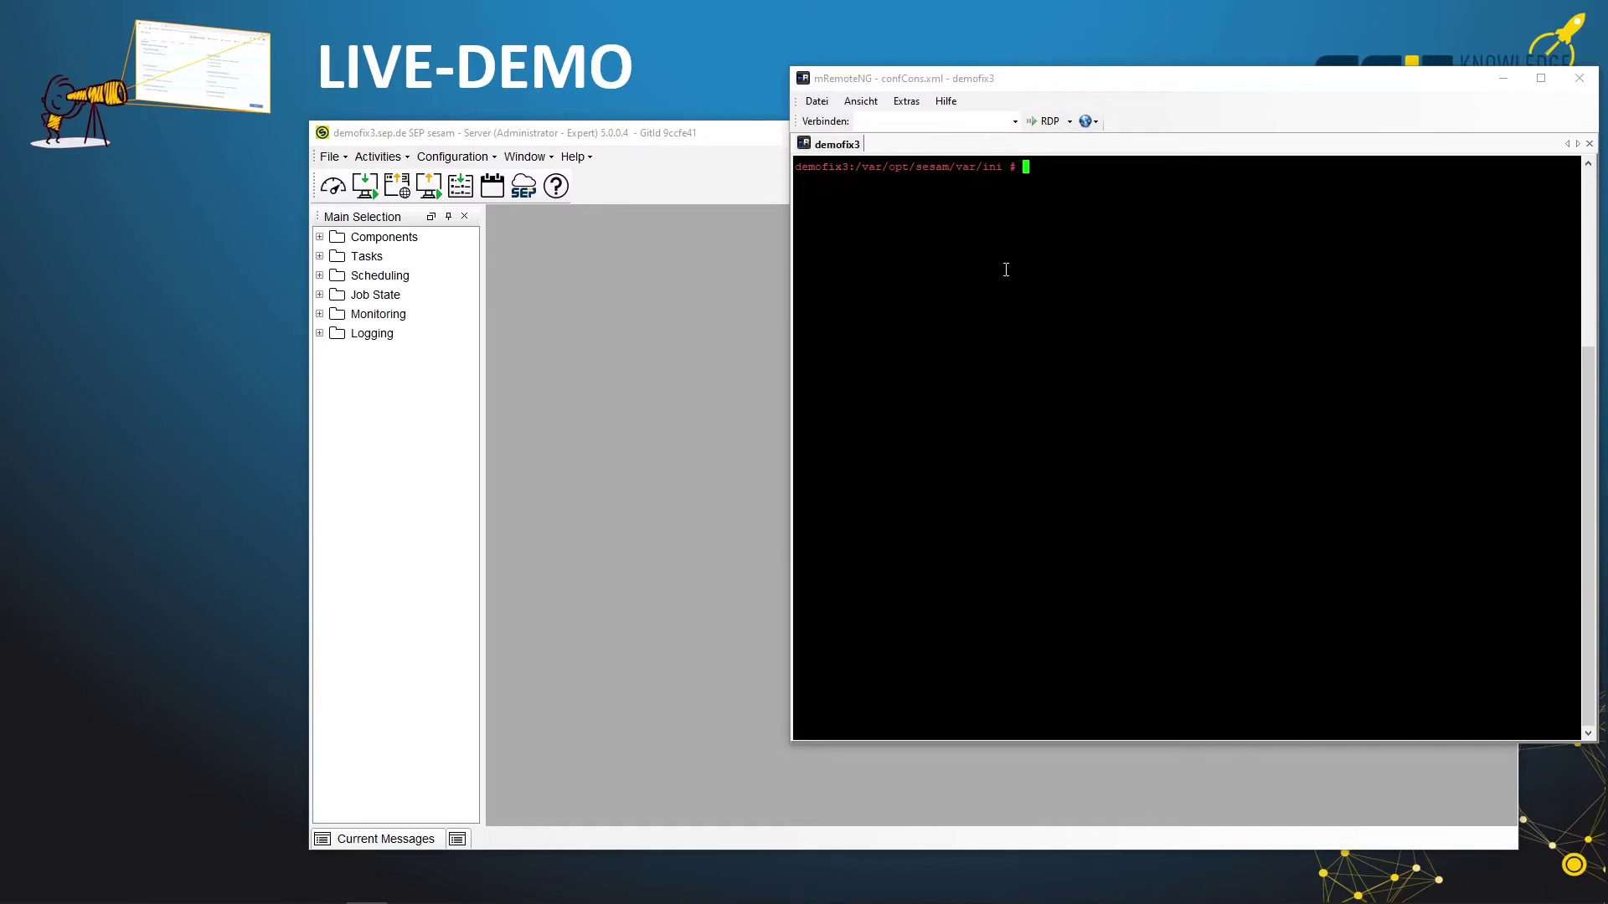
Open sm_java.policy in vi and highlight the root@demofix3 host in the AdminPermission line
{"action": "type", "text": "vi sm_java.policy"}
{"action": "key", "text": "Return"}
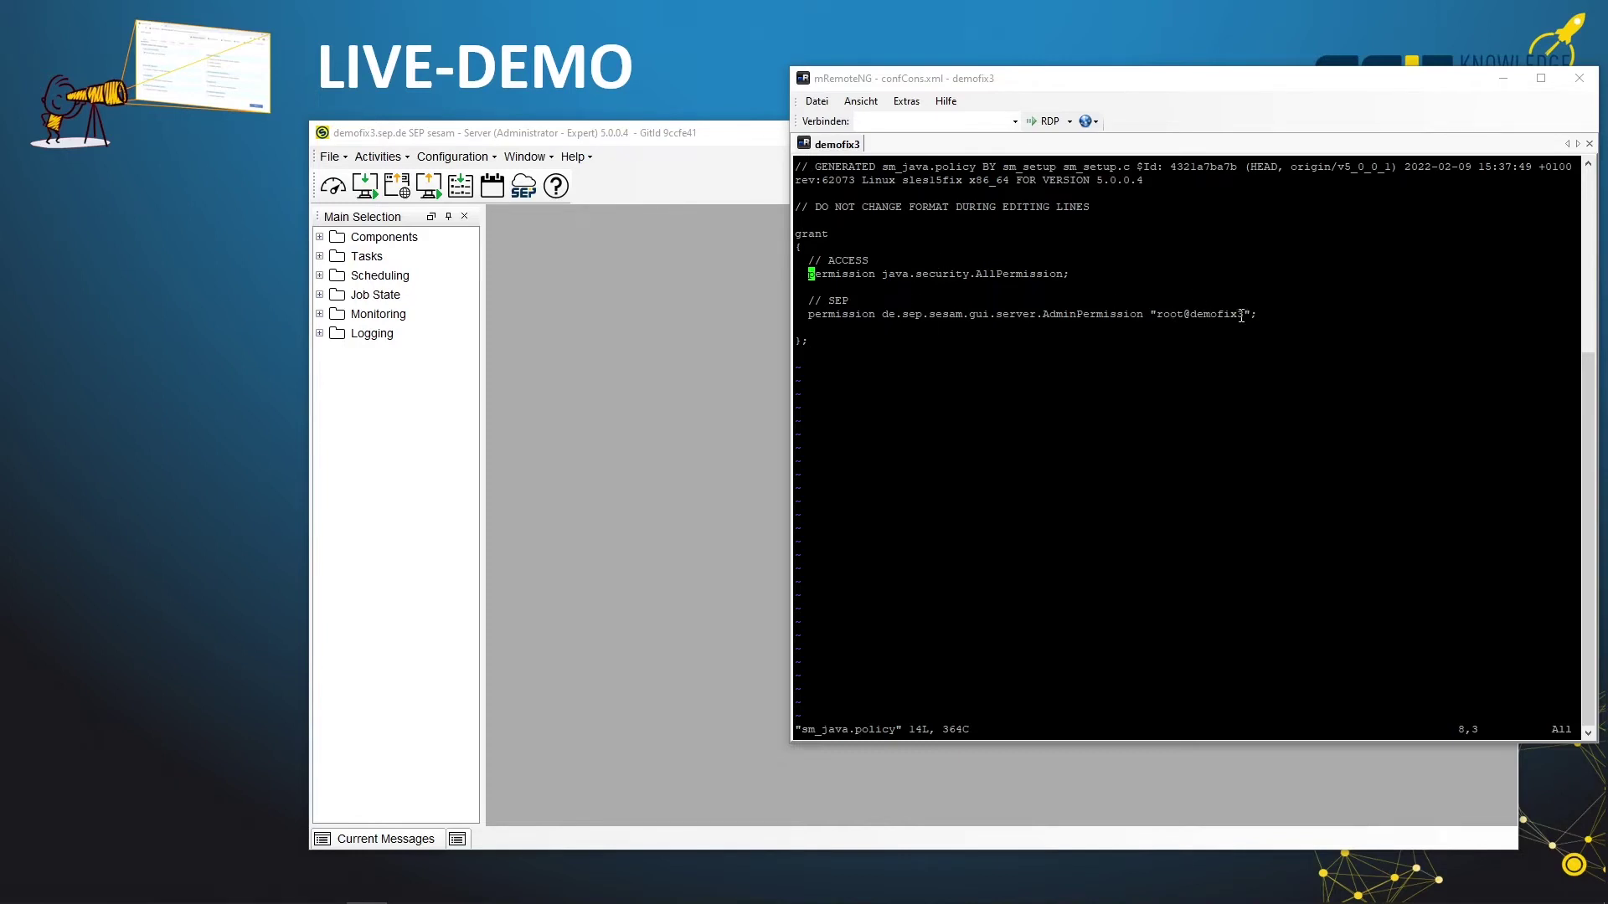
{"action": "left_click_drag", "start_coordinate": [1224, 315], "coordinate": [1247, 310]}
{"action": "left_click", "coordinate": [1197, 356]}
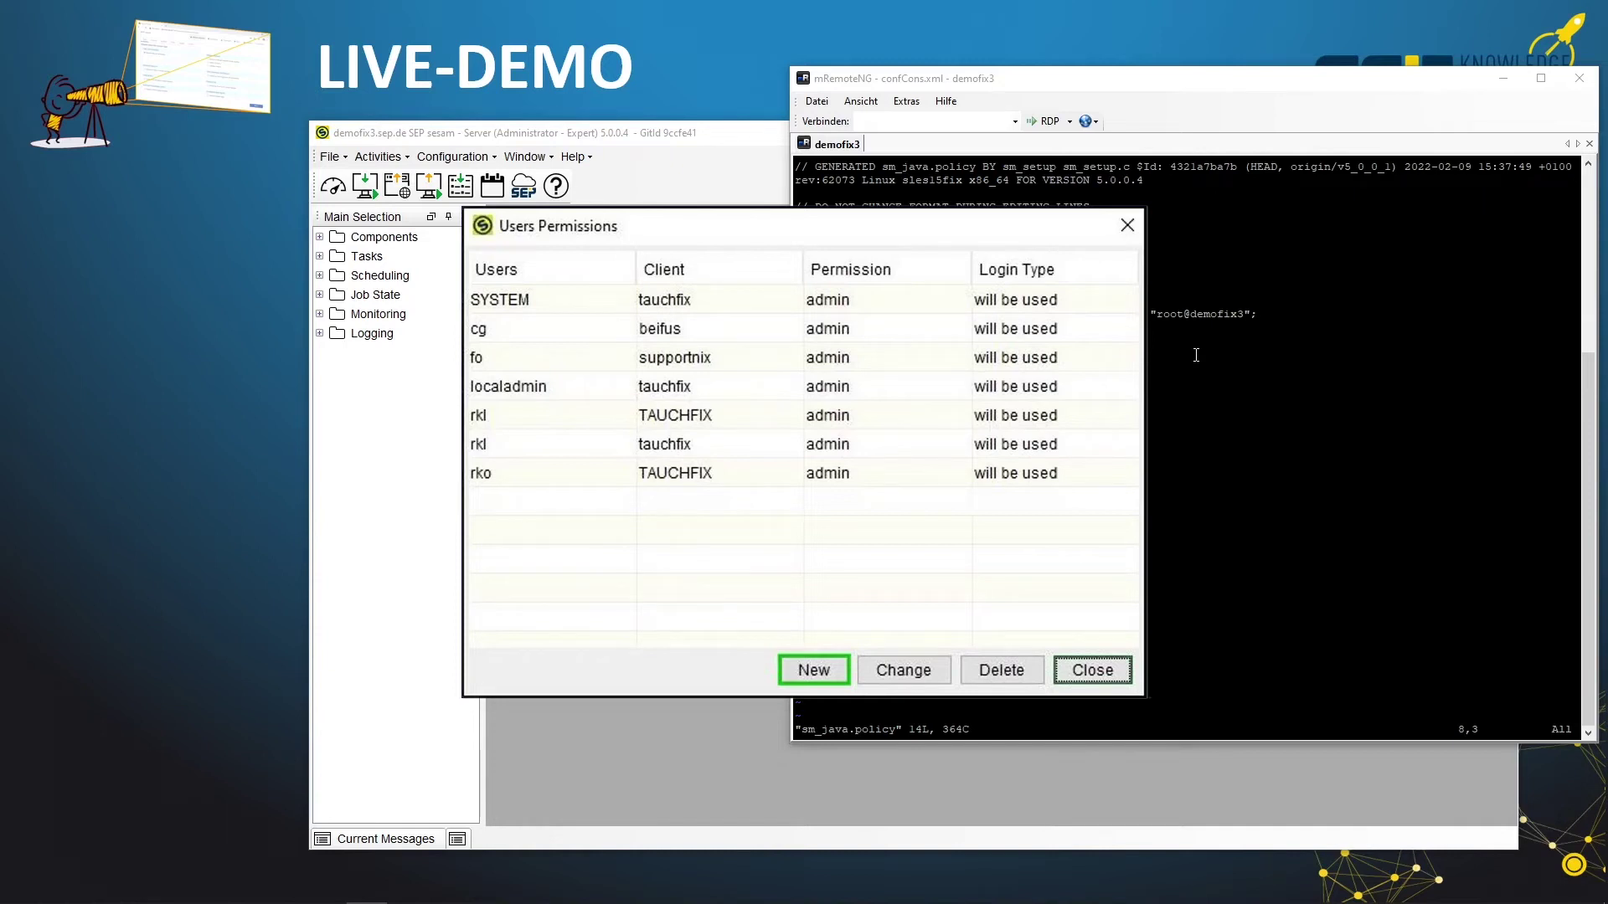
Close Users Permissions and start Activate Authentication from Configuration > Permission Management
{"action": "key", "text": "Escape"}
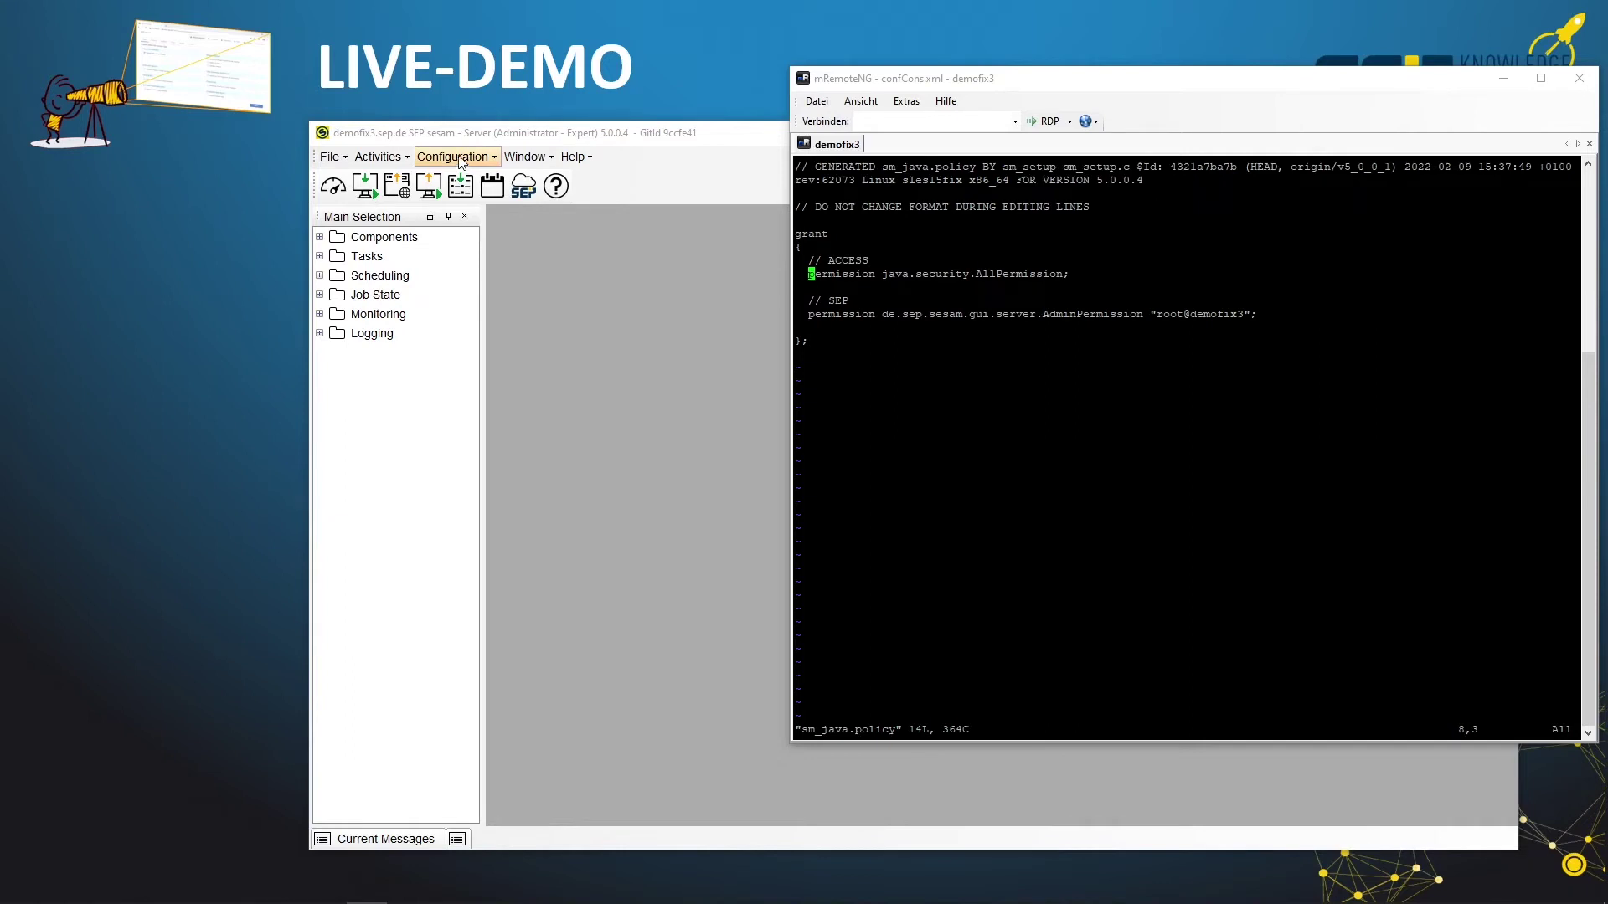
{"action": "left_click", "coordinate": [460, 157]}
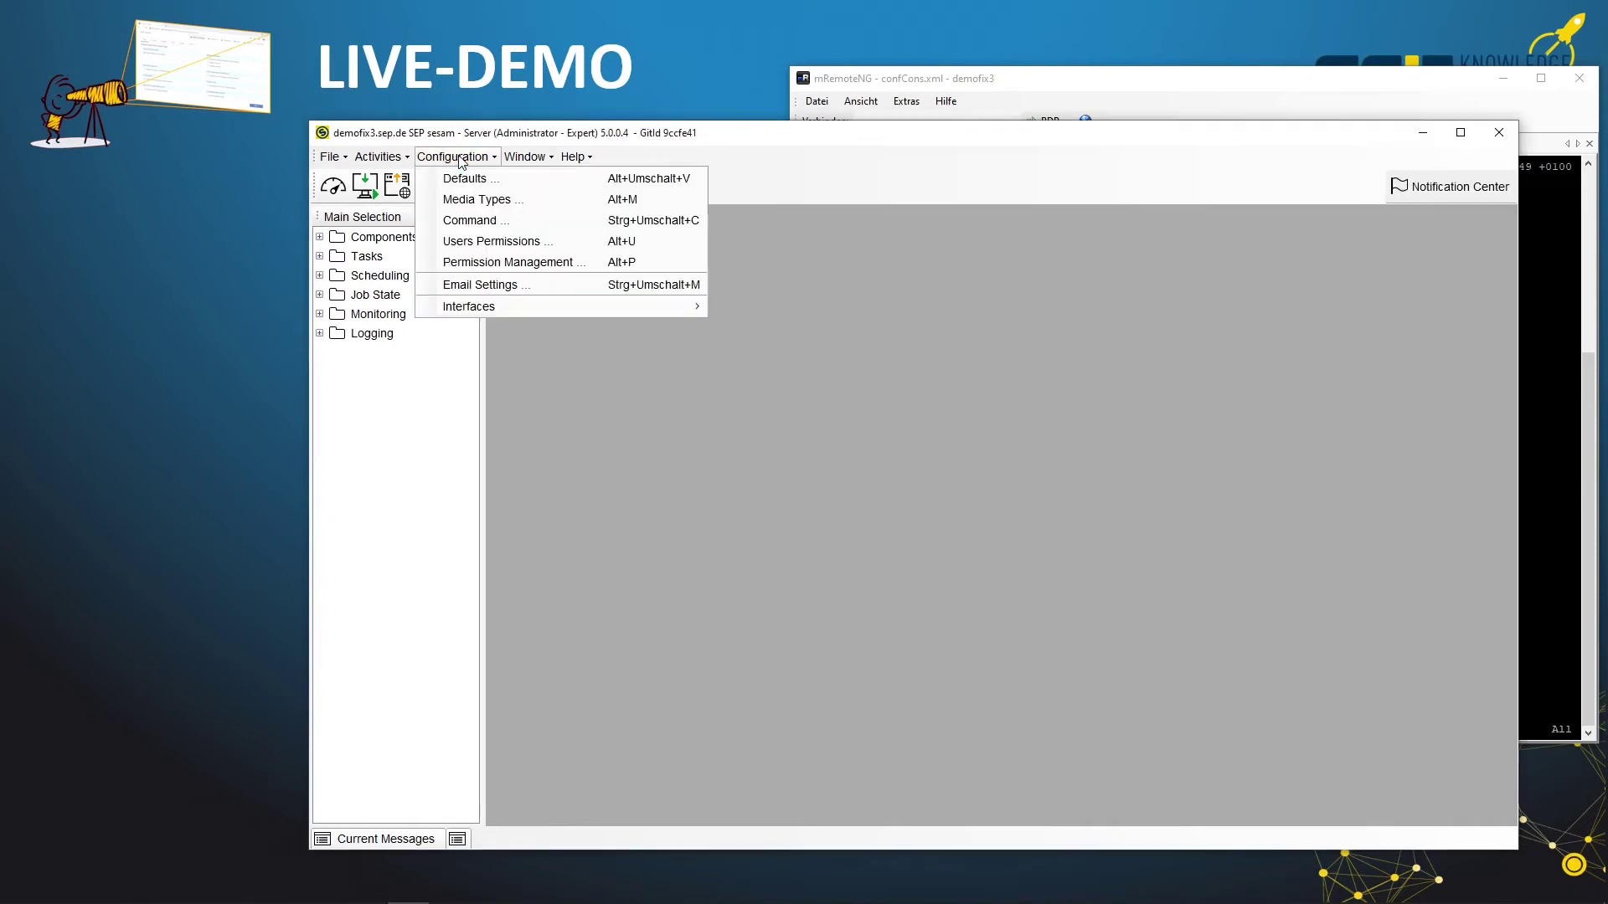
{"action": "left_click", "coordinate": [499, 263]}
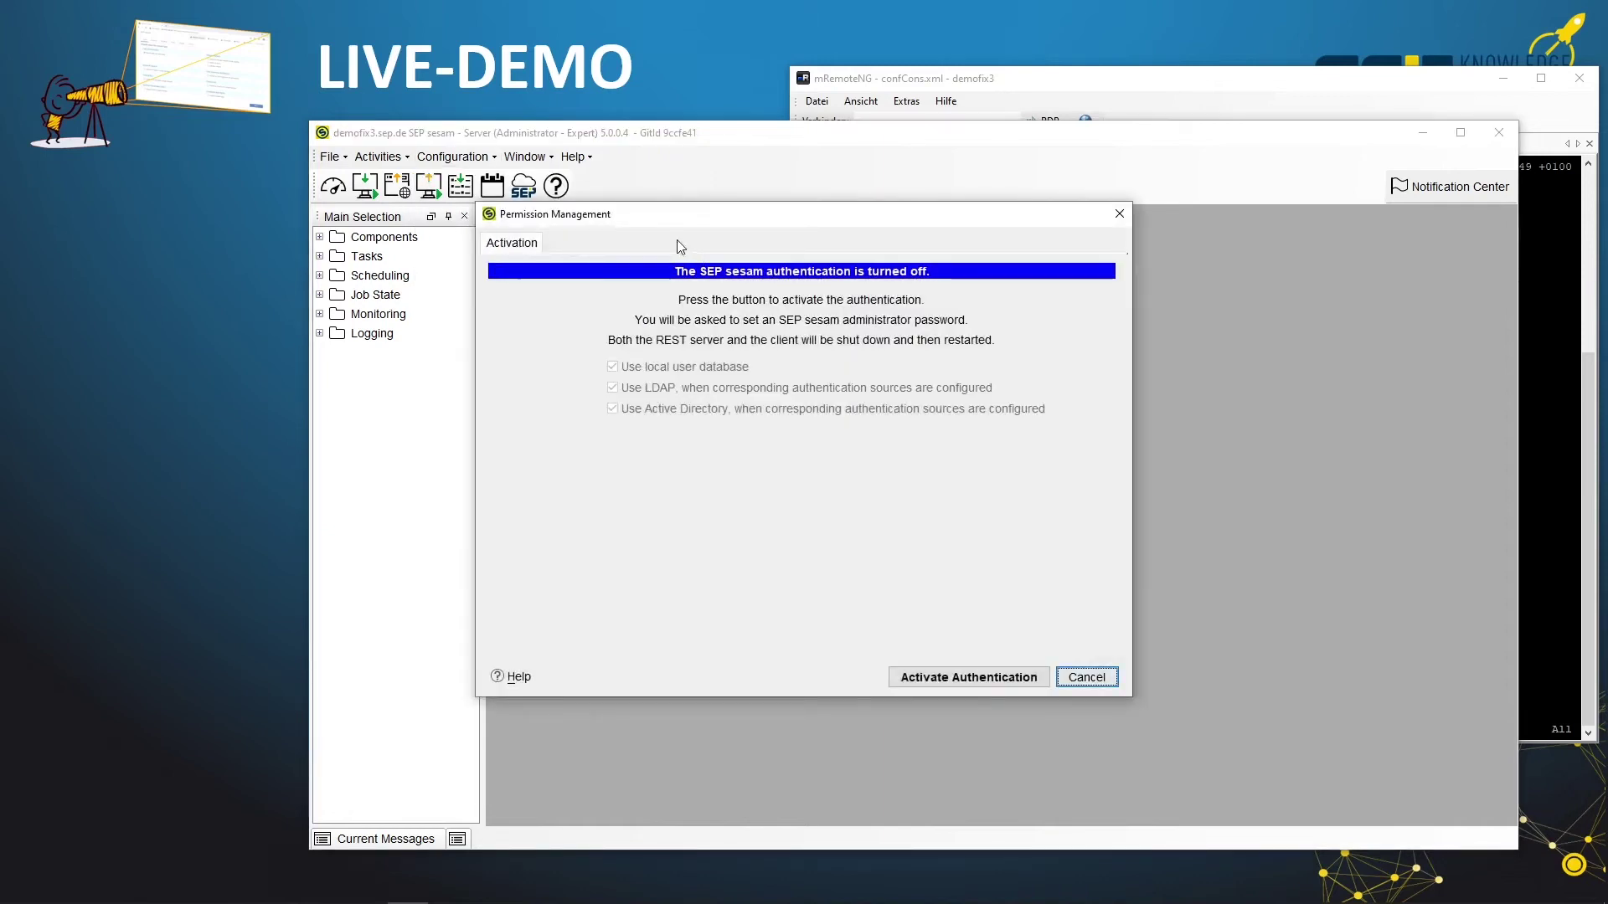
{"action": "left_click", "coordinate": [955, 680]}
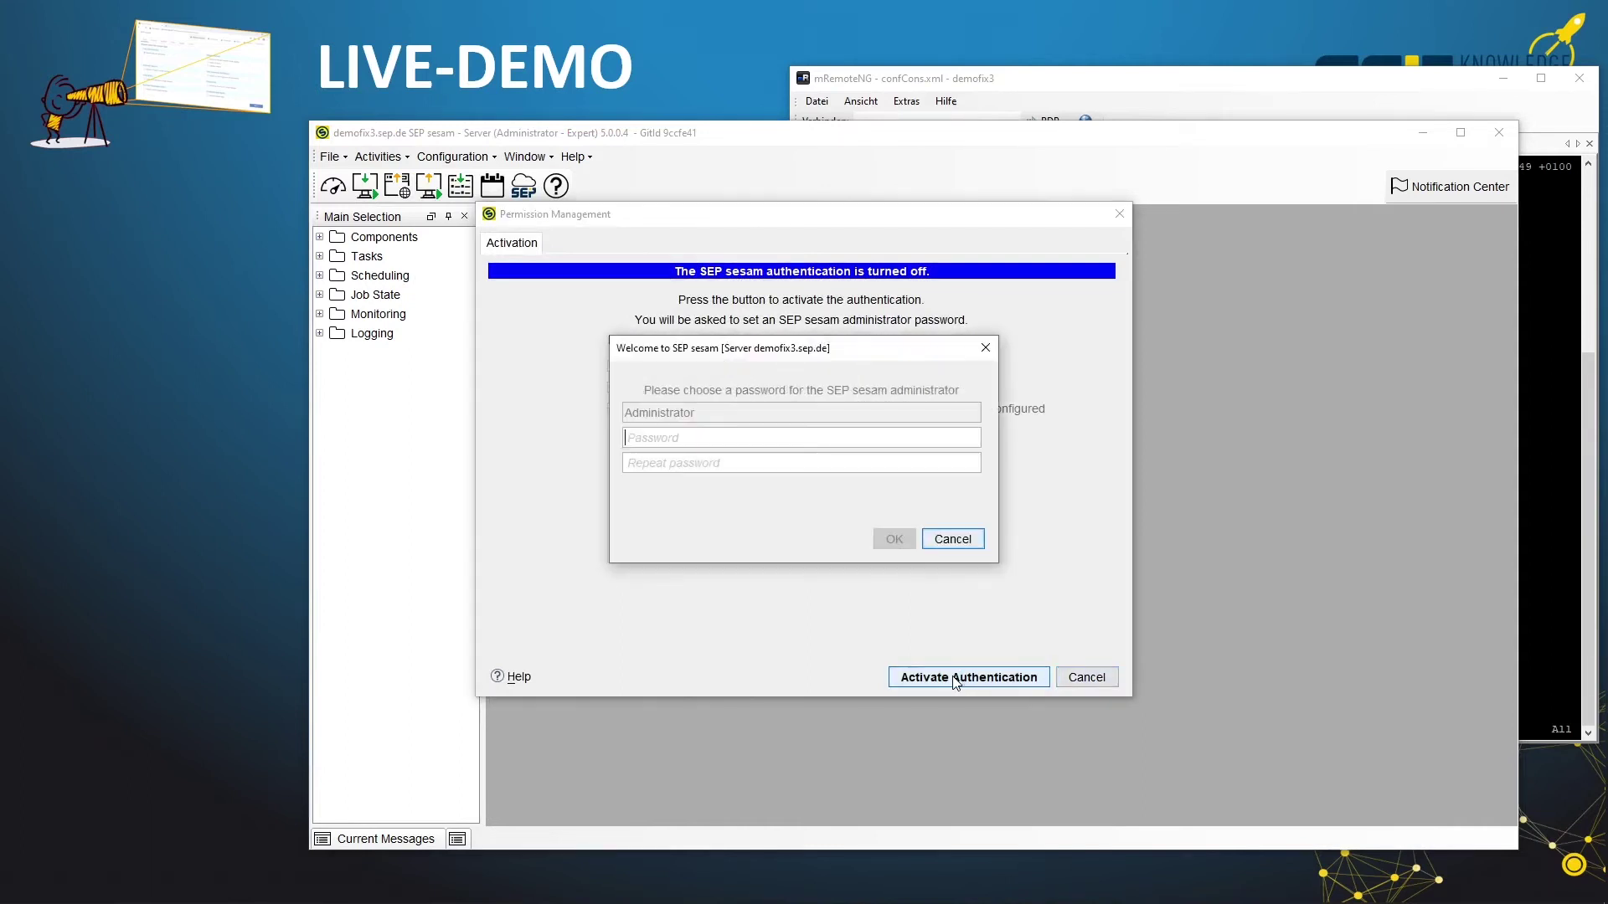
Enter and confirm the new Administrator password, then accept the GUI restart
{"action": "double_click", "coordinate": [662, 414]}
{"action": "left_click", "coordinate": [681, 438]}
{"action": "key", "text": "ctrl+v"}
{"action": "key", "text": "ctrl+v"}
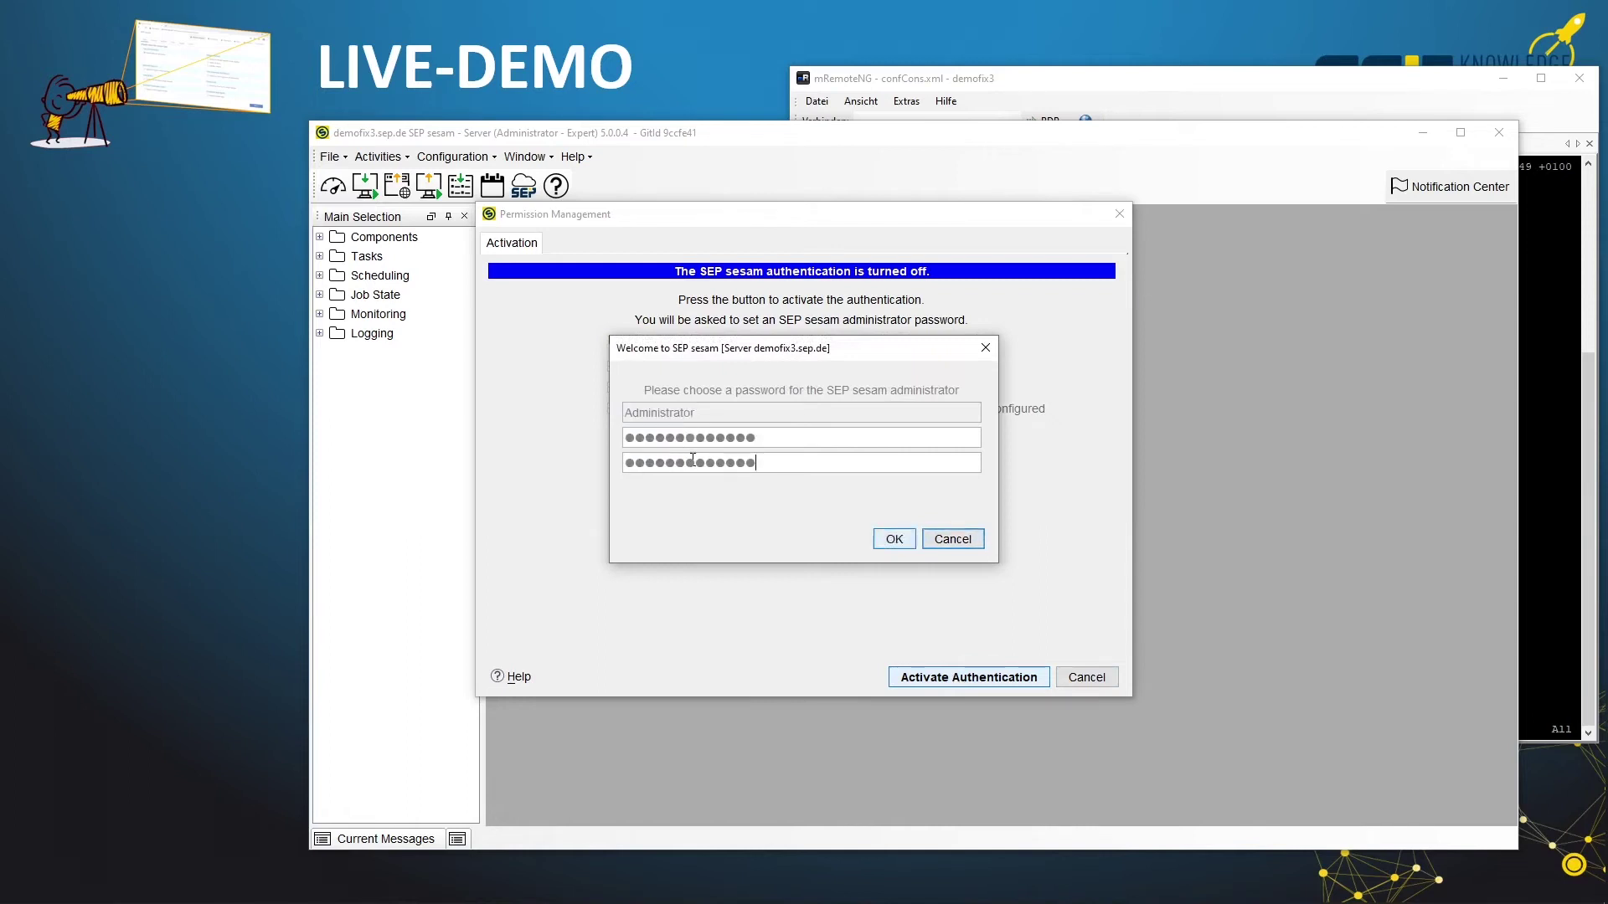
{"action": "left_click", "coordinate": [893, 541]}
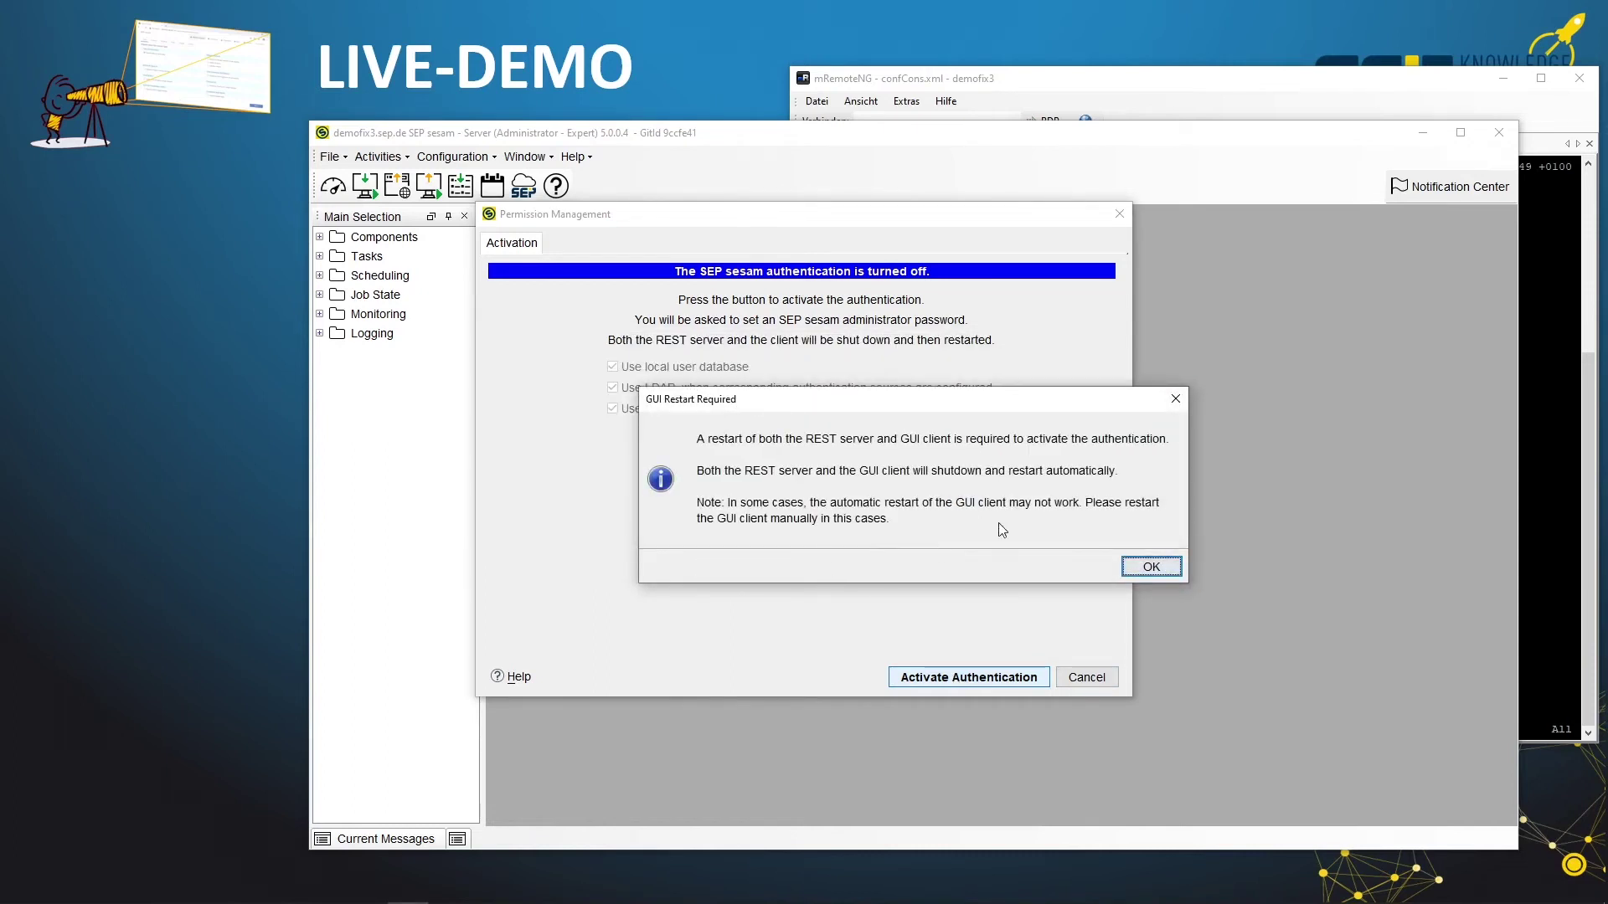
{"action": "left_click", "coordinate": [1150, 568]}
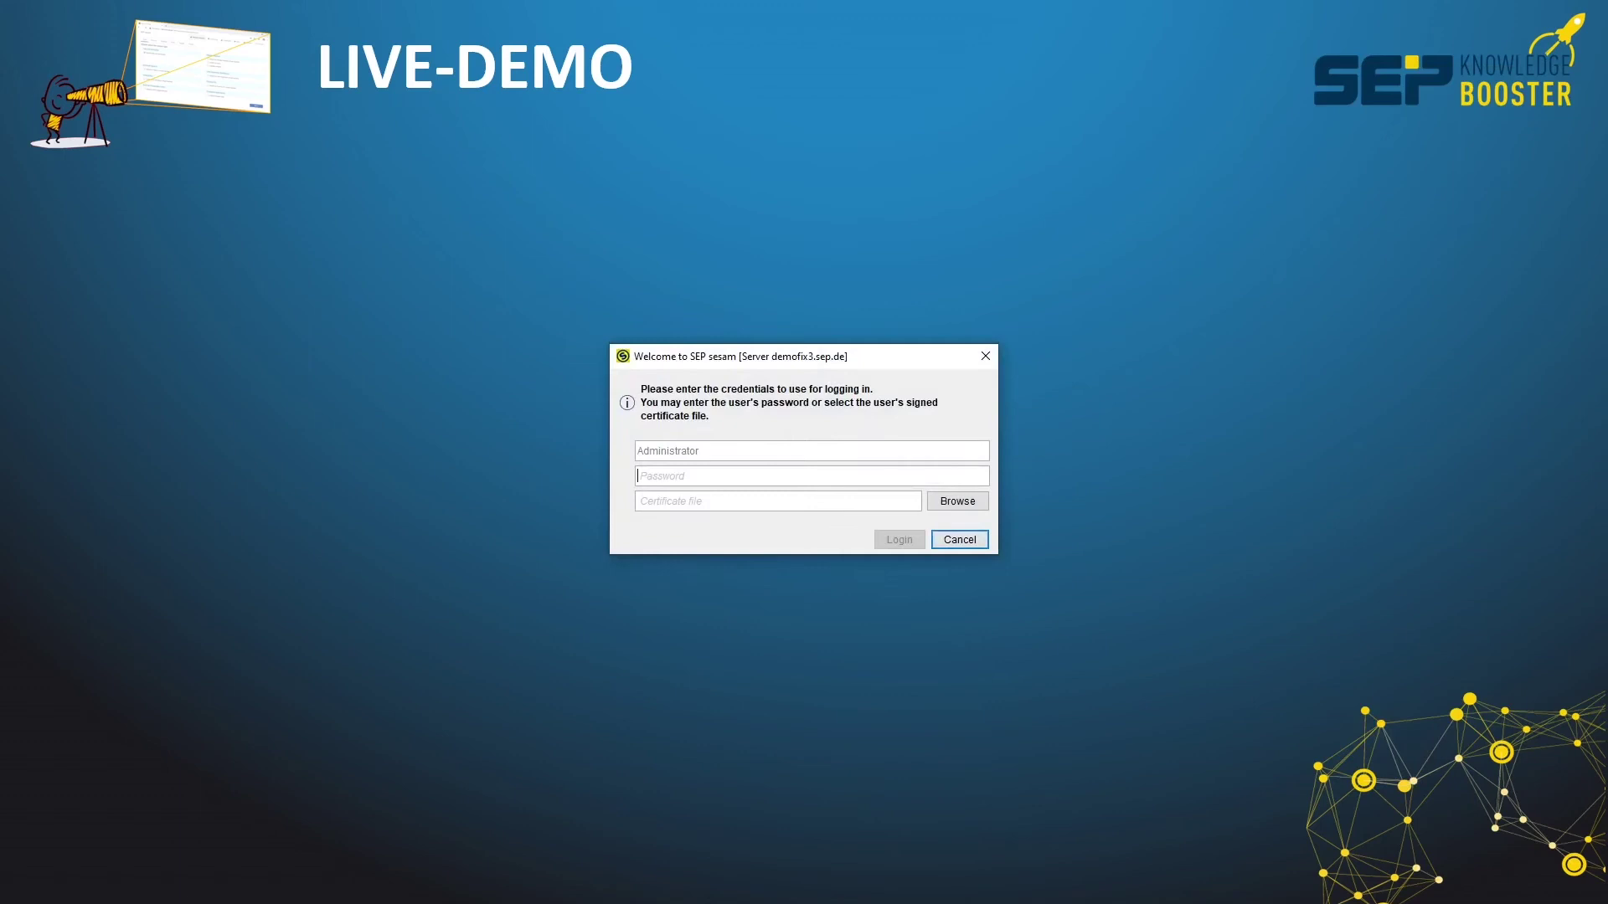
Log in as Administrator with the new password and open Configuration > Permission Management
{"action": "double_click", "coordinate": [664, 451]}
{"action": "left_click", "coordinate": [681, 475]}
{"action": "key", "text": "ctrl+v"}
{"action": "left_click", "coordinate": [690, 501]}
{"action": "left_click", "coordinate": [905, 540]}
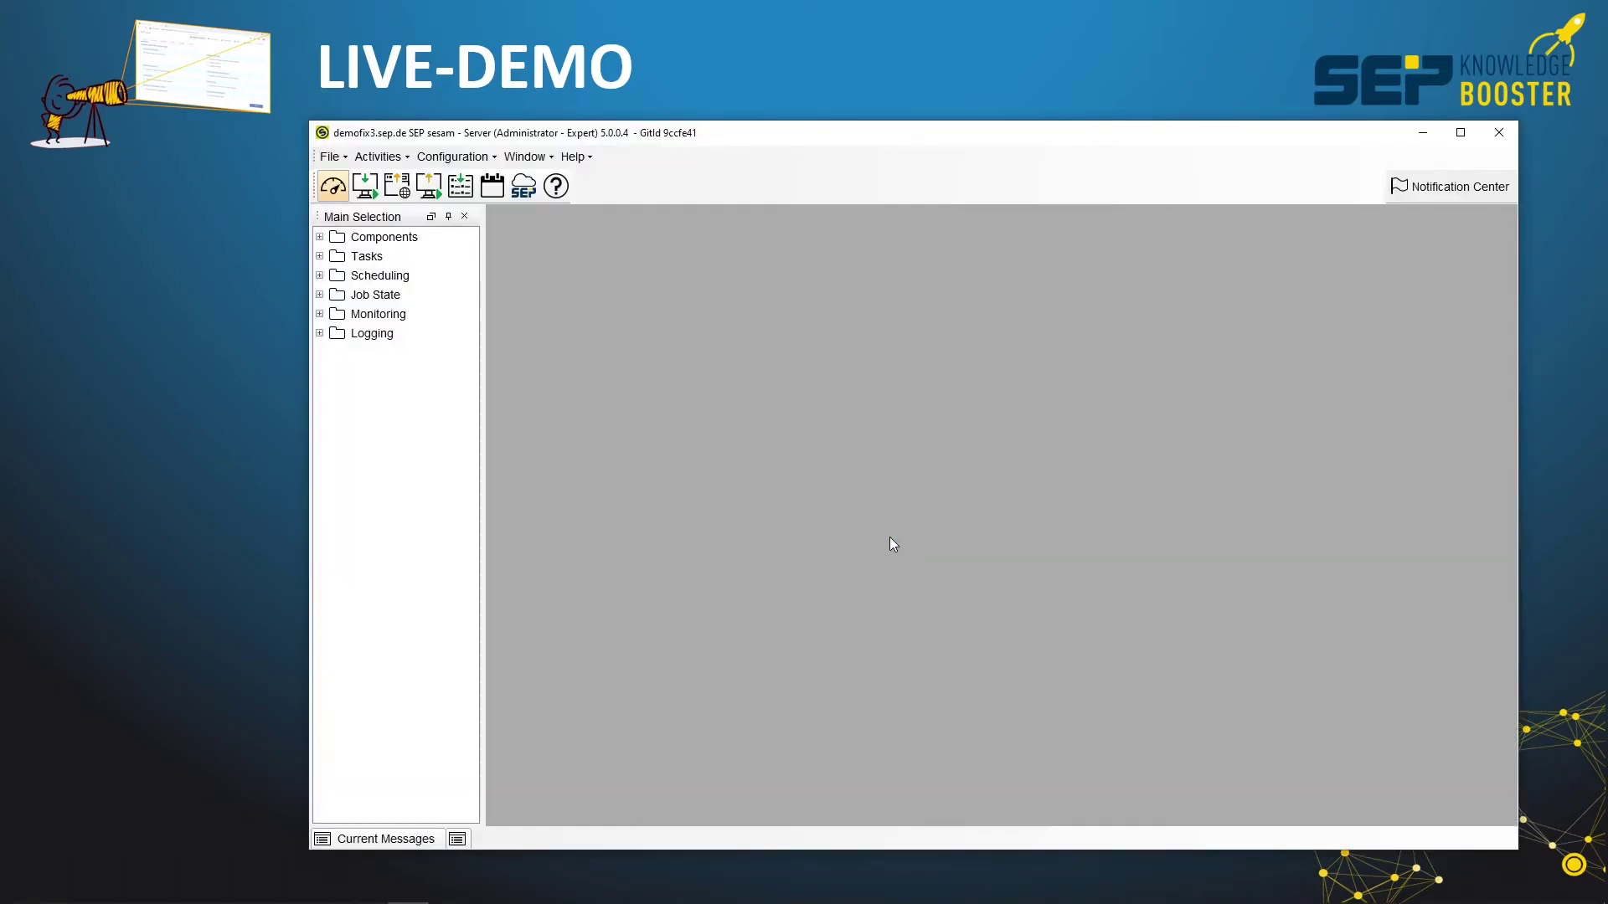
{"action": "left_click", "coordinate": [466, 159]}
{"action": "left_click", "coordinate": [494, 243]}
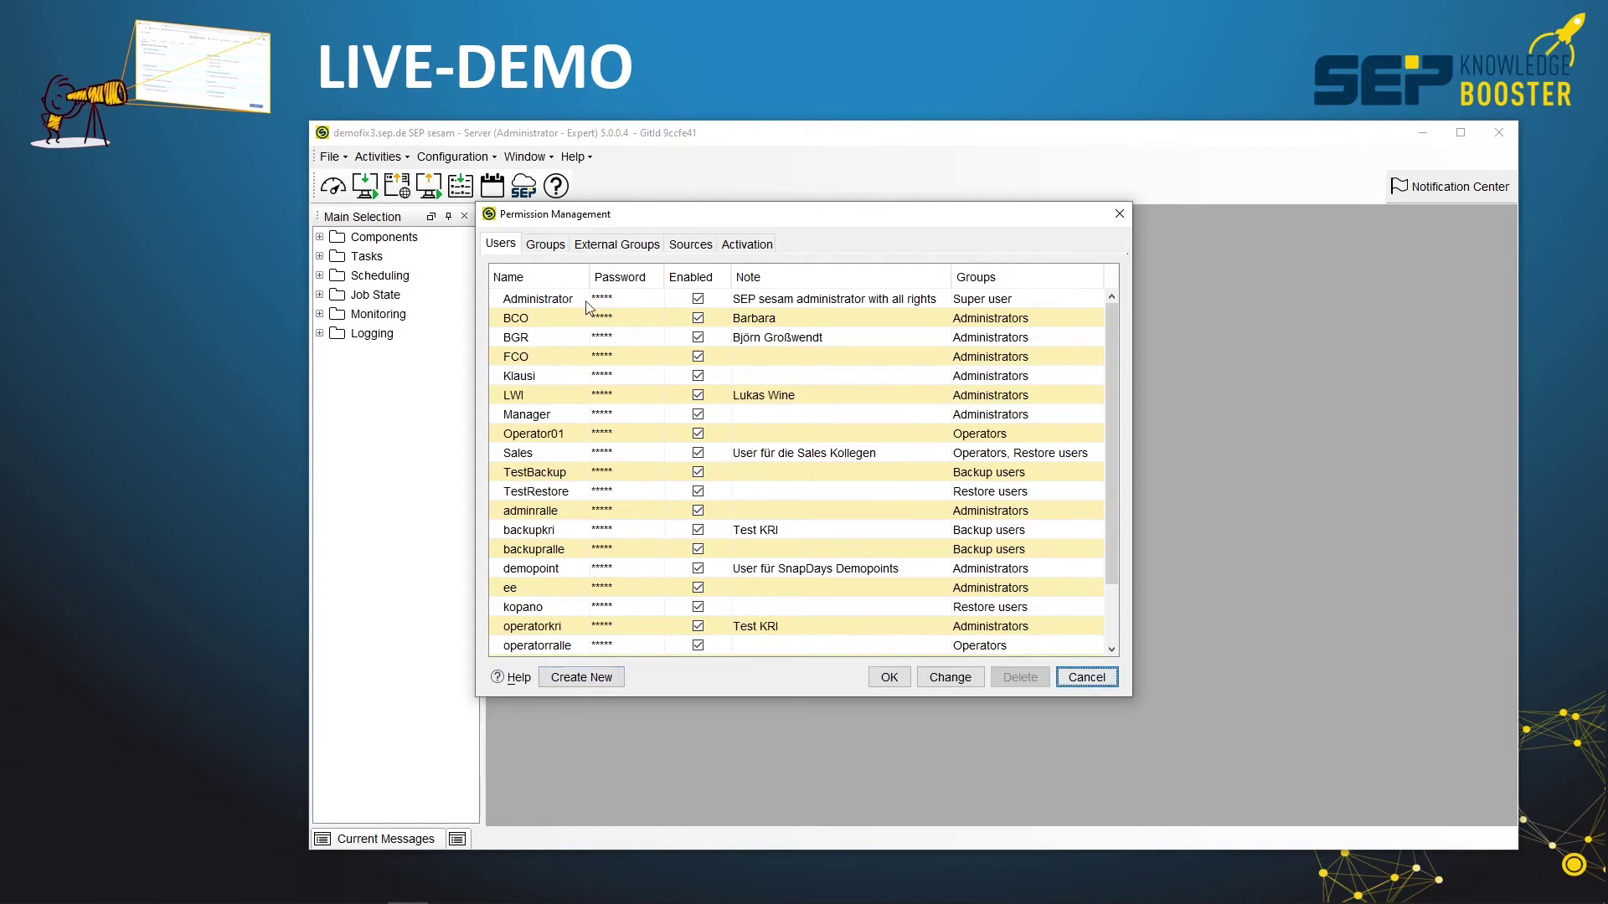
Check the Activation tab: authentication is on using local database, LDAP and Active Directory
{"action": "left_click", "coordinate": [762, 253]}
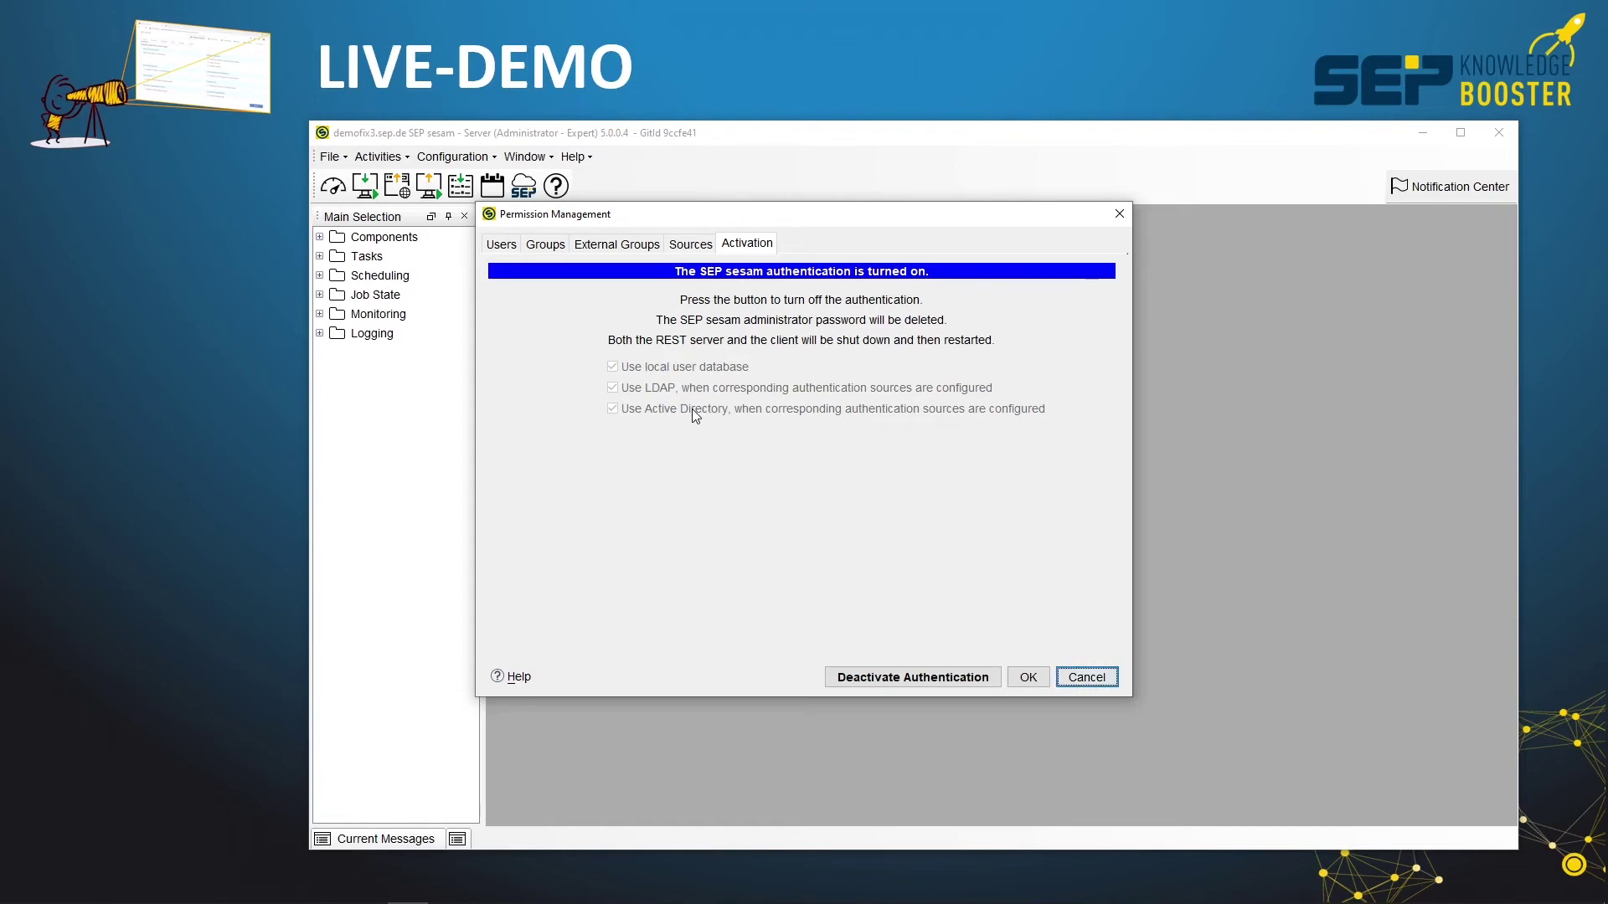
Show the Sources tab listing one enabled LDAP server and one enabled AD domain controller
{"action": "left_click", "coordinate": [692, 244]}
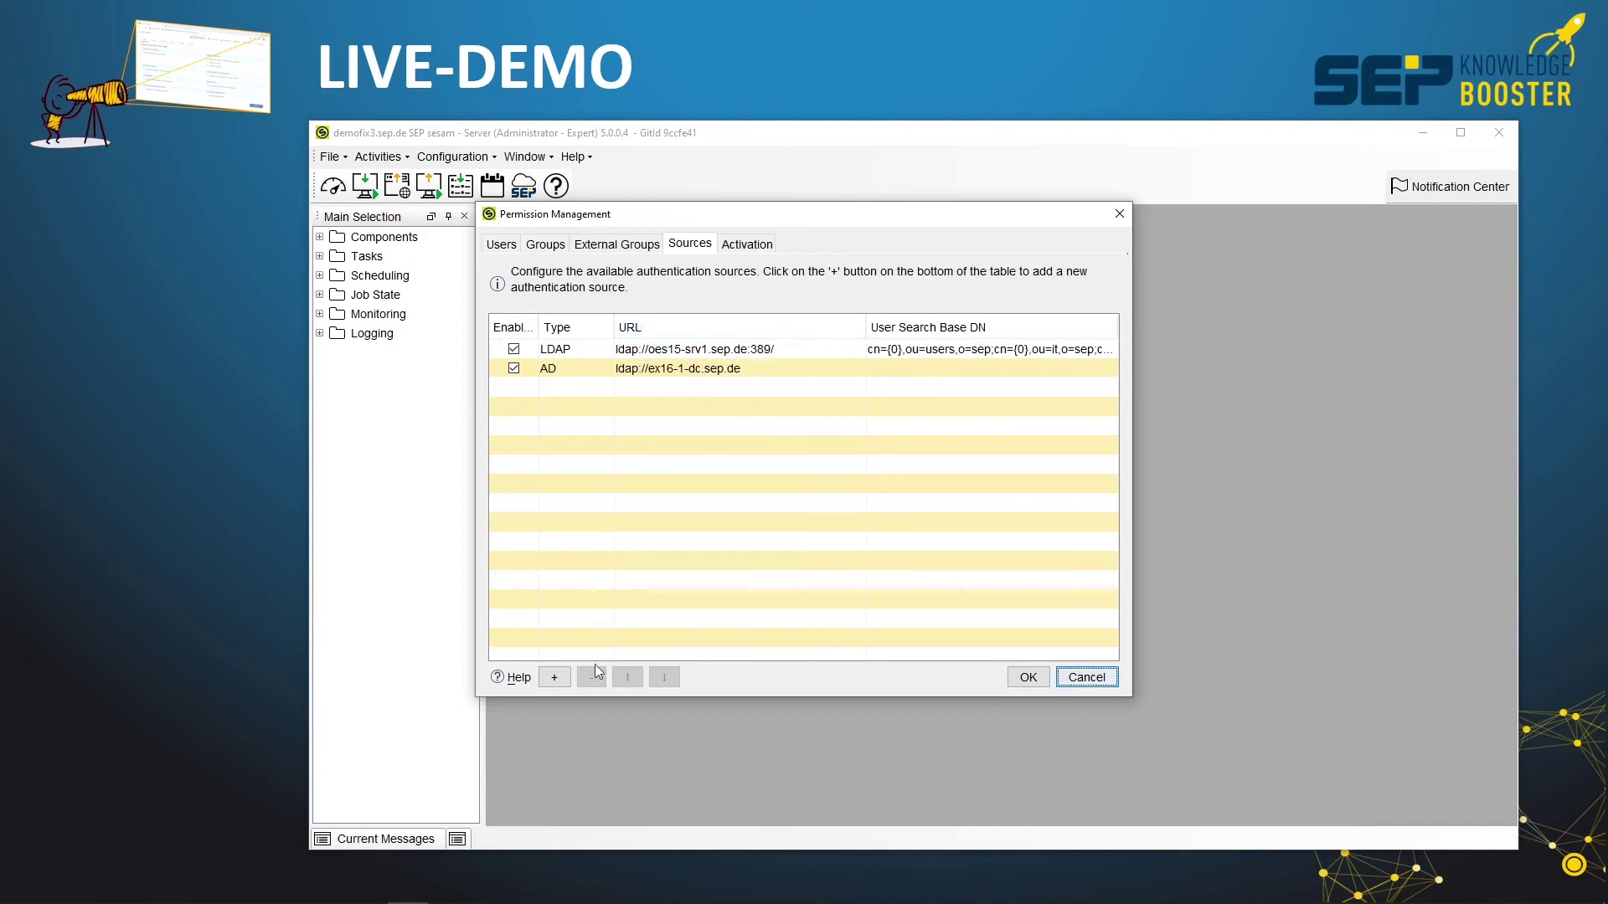
{"action": "left_click", "coordinate": [686, 368]}
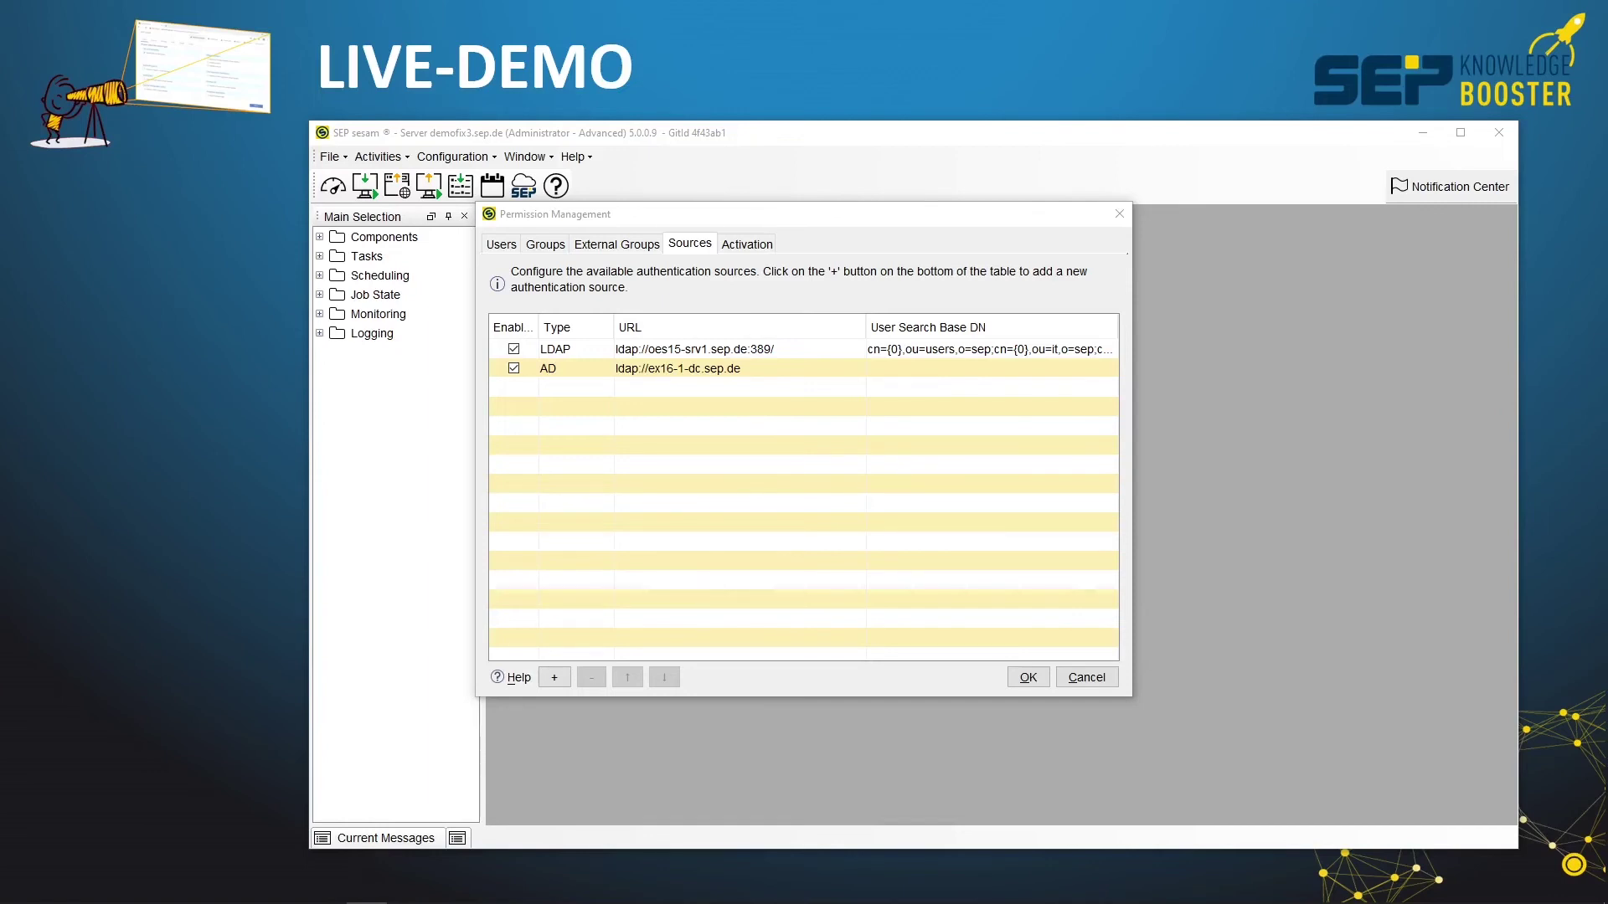
In Chrome, open the wiki.sepsoftware.com documentation page on Authentication and Authorization
{"action": "key", "text": "alt+Tab"}
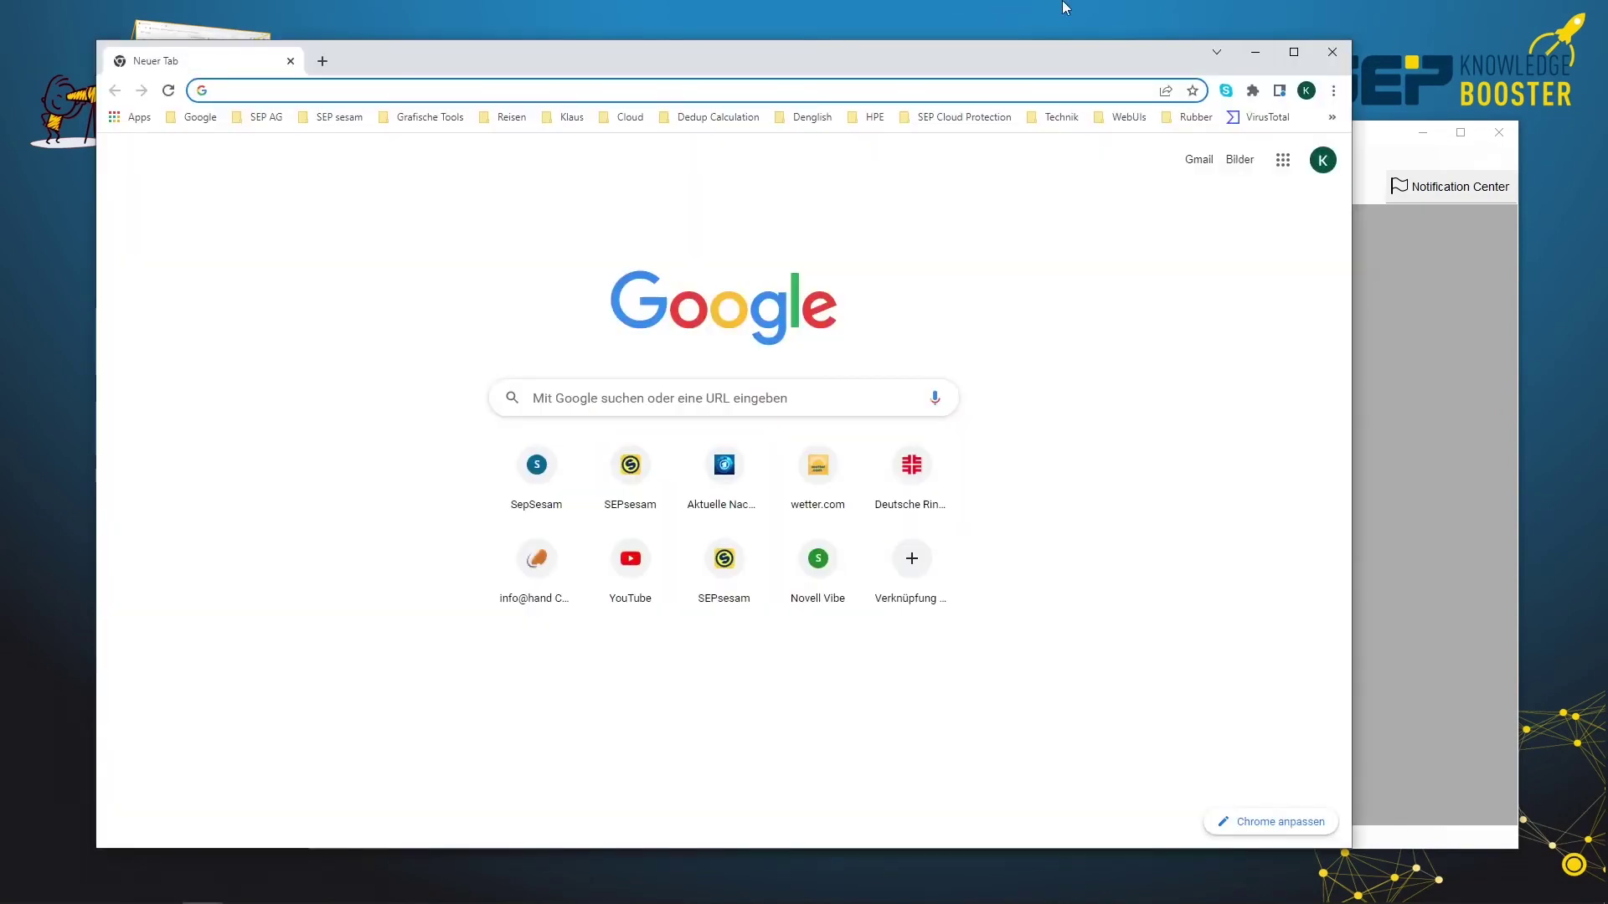
{"action": "type", "text": "wiki.sep.de"}
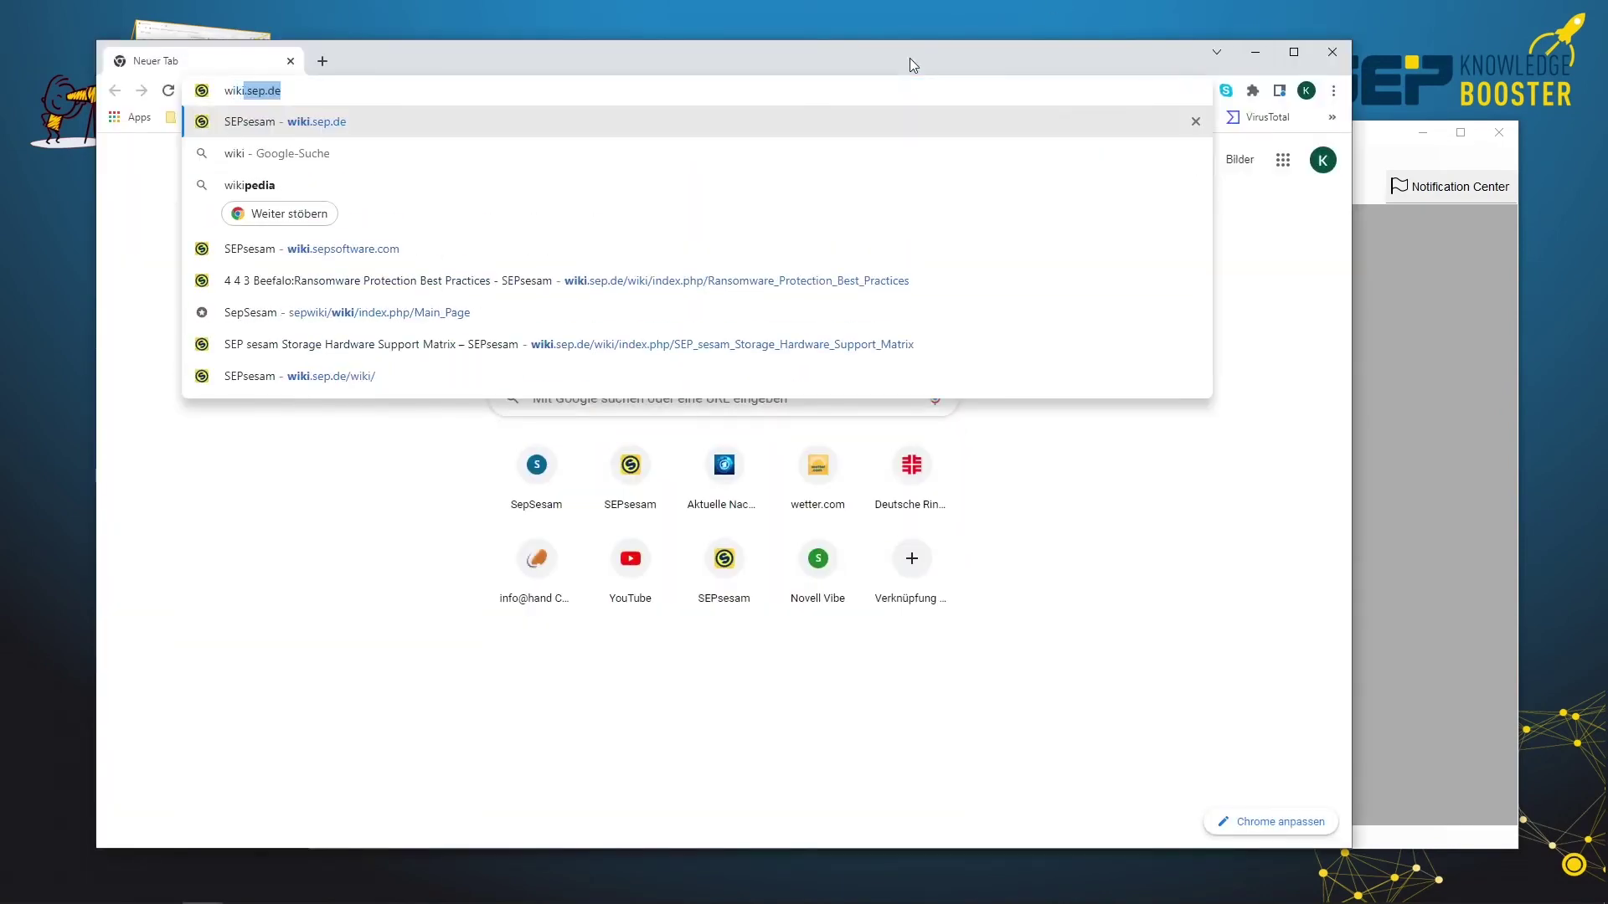
{"action": "left_click", "coordinate": [348, 251]}
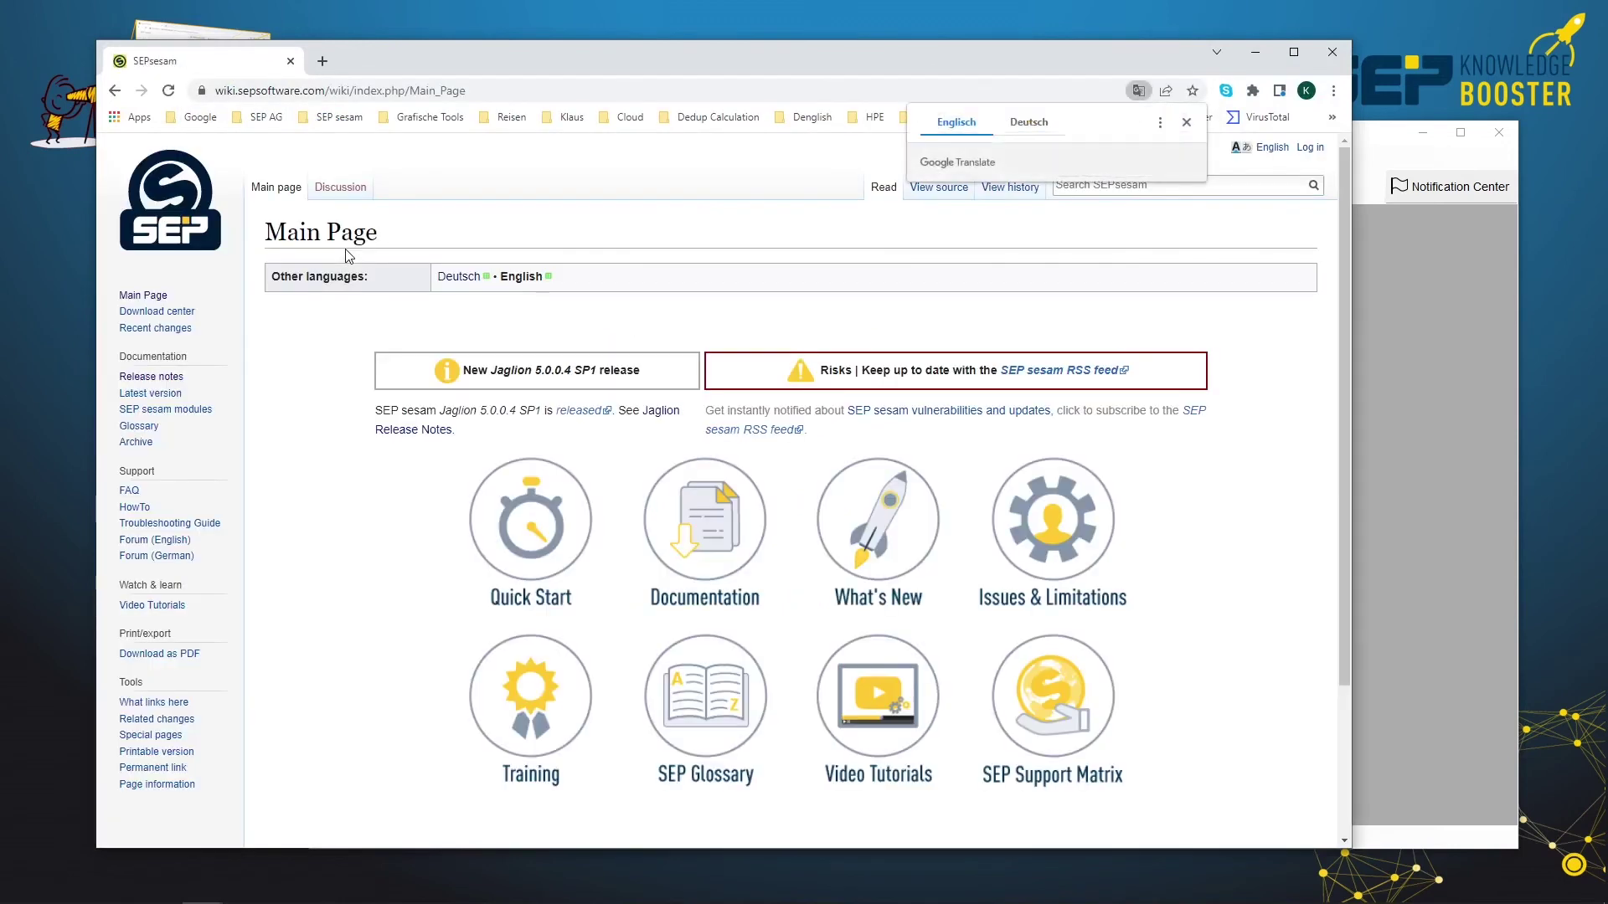
{"action": "left_click", "coordinate": [708, 519]}
{"action": "scroll", "coordinate": [970, 736], "scroll_direction": "down", "scroll_amount": 3}
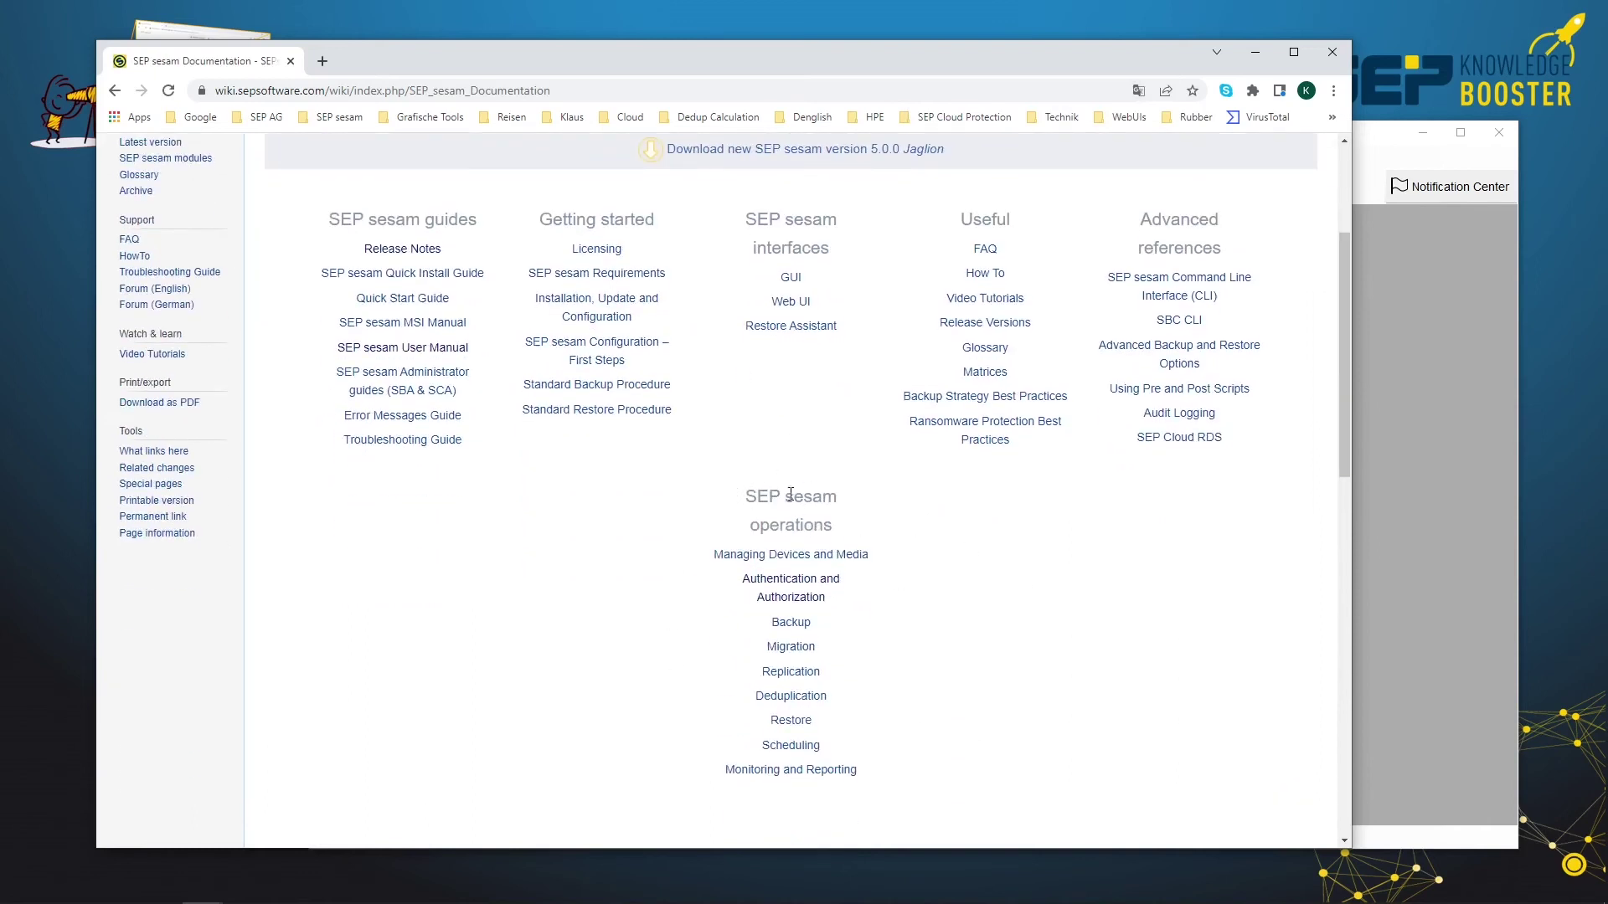
{"action": "left_click", "coordinate": [784, 588]}
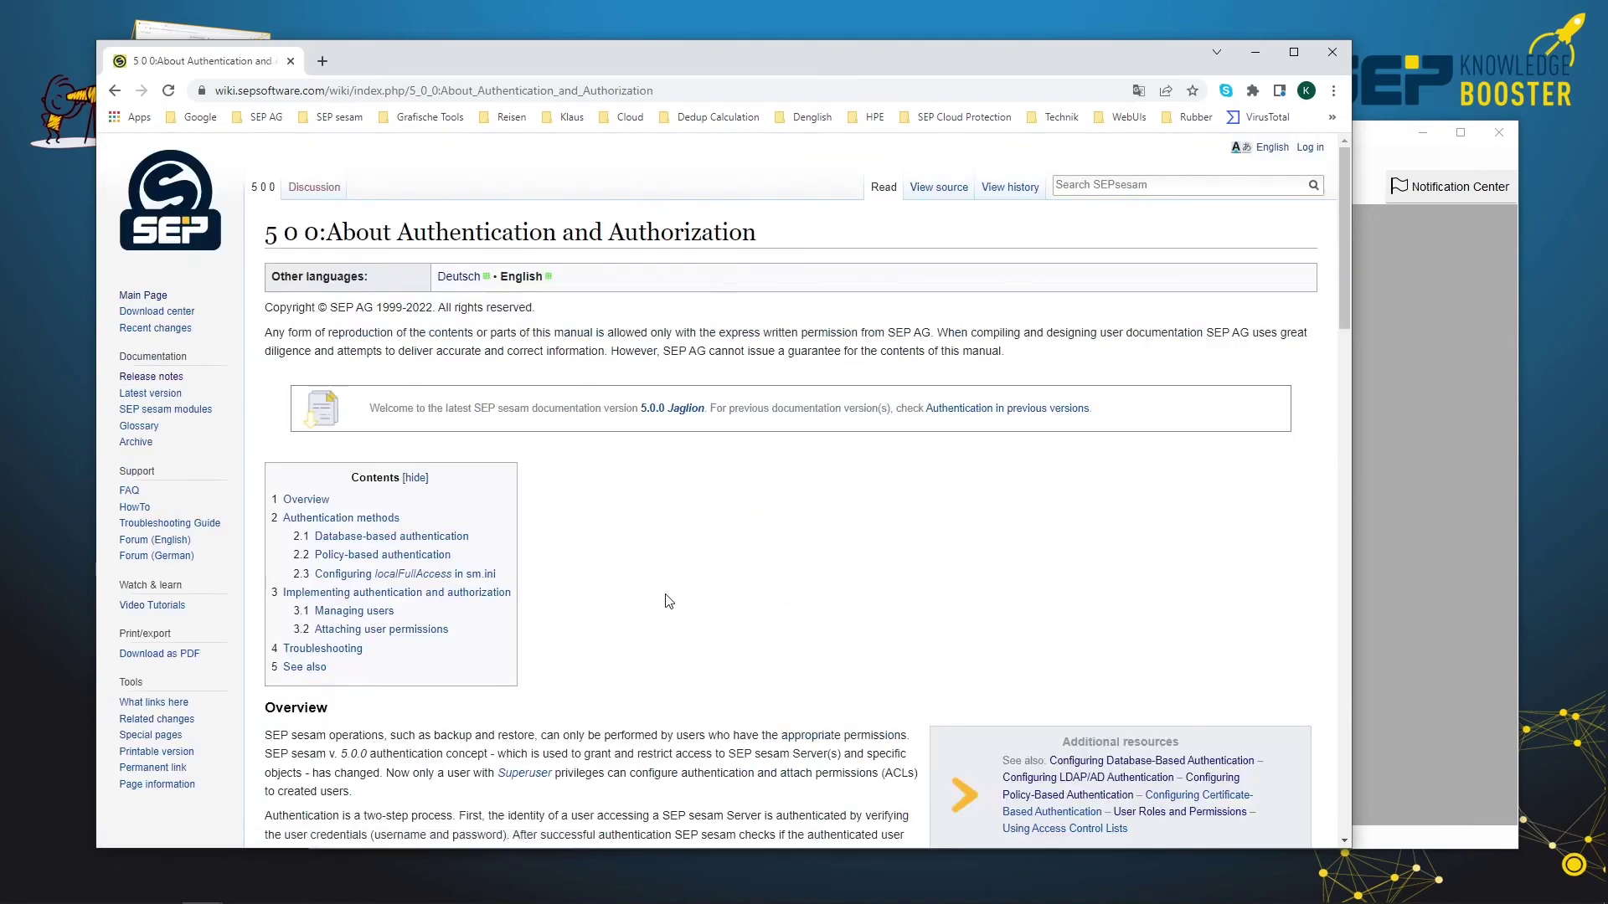
{"action": "scroll", "coordinate": [664, 622], "scroll_direction": "down", "scroll_amount": 6}
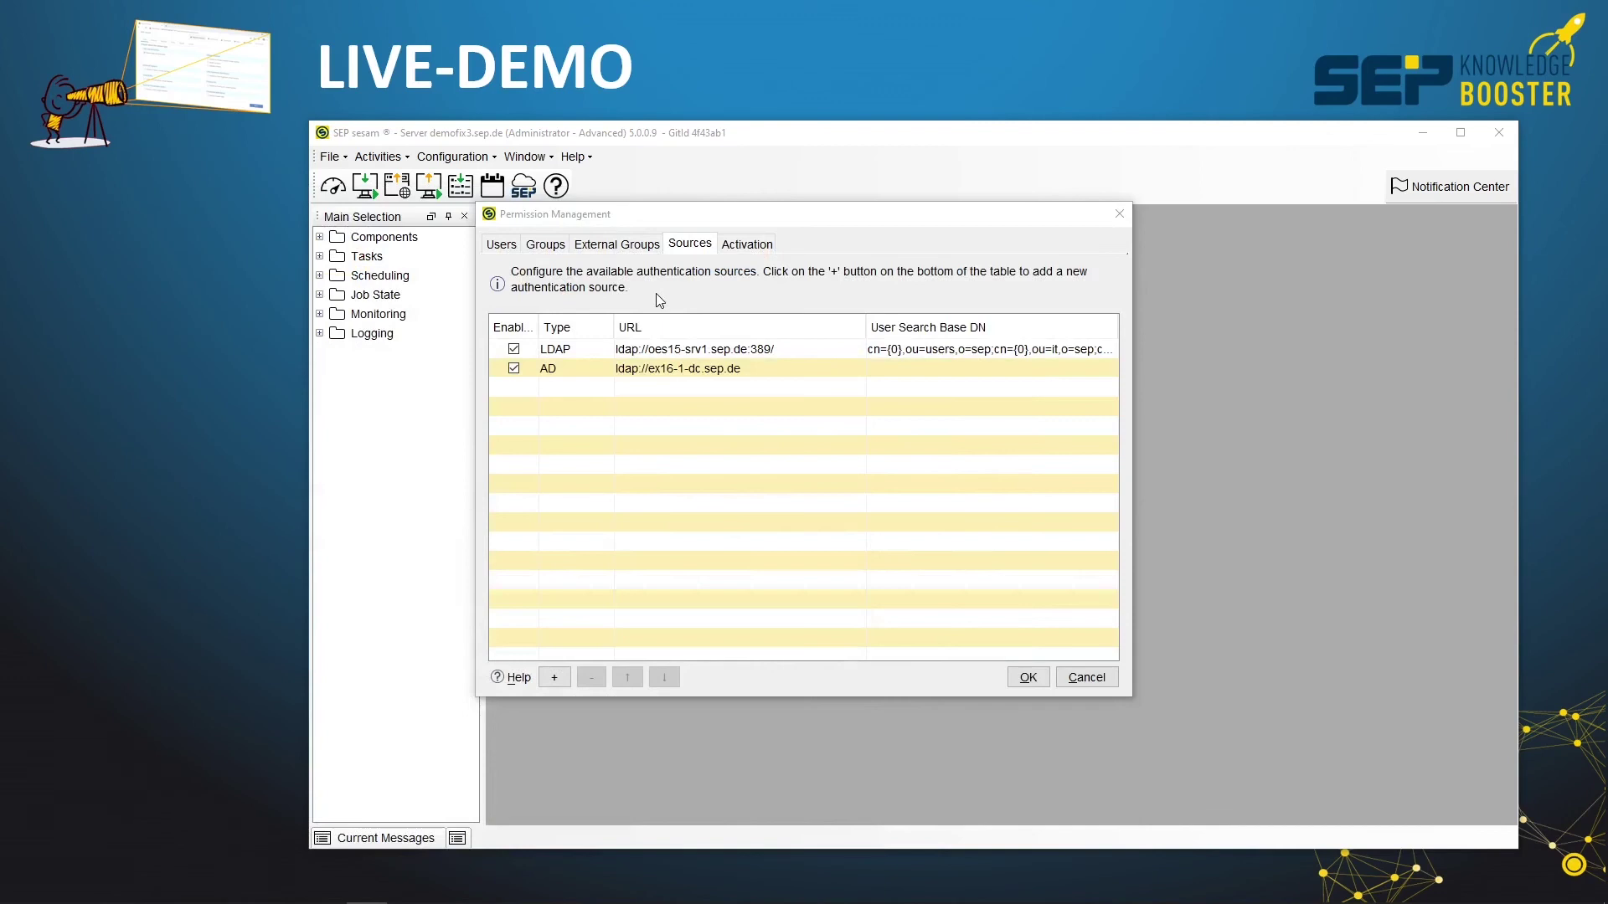
Show the Groups tab listing Administrators, Backup users, Operators and Restore users
{"action": "left_click", "coordinate": [548, 247]}
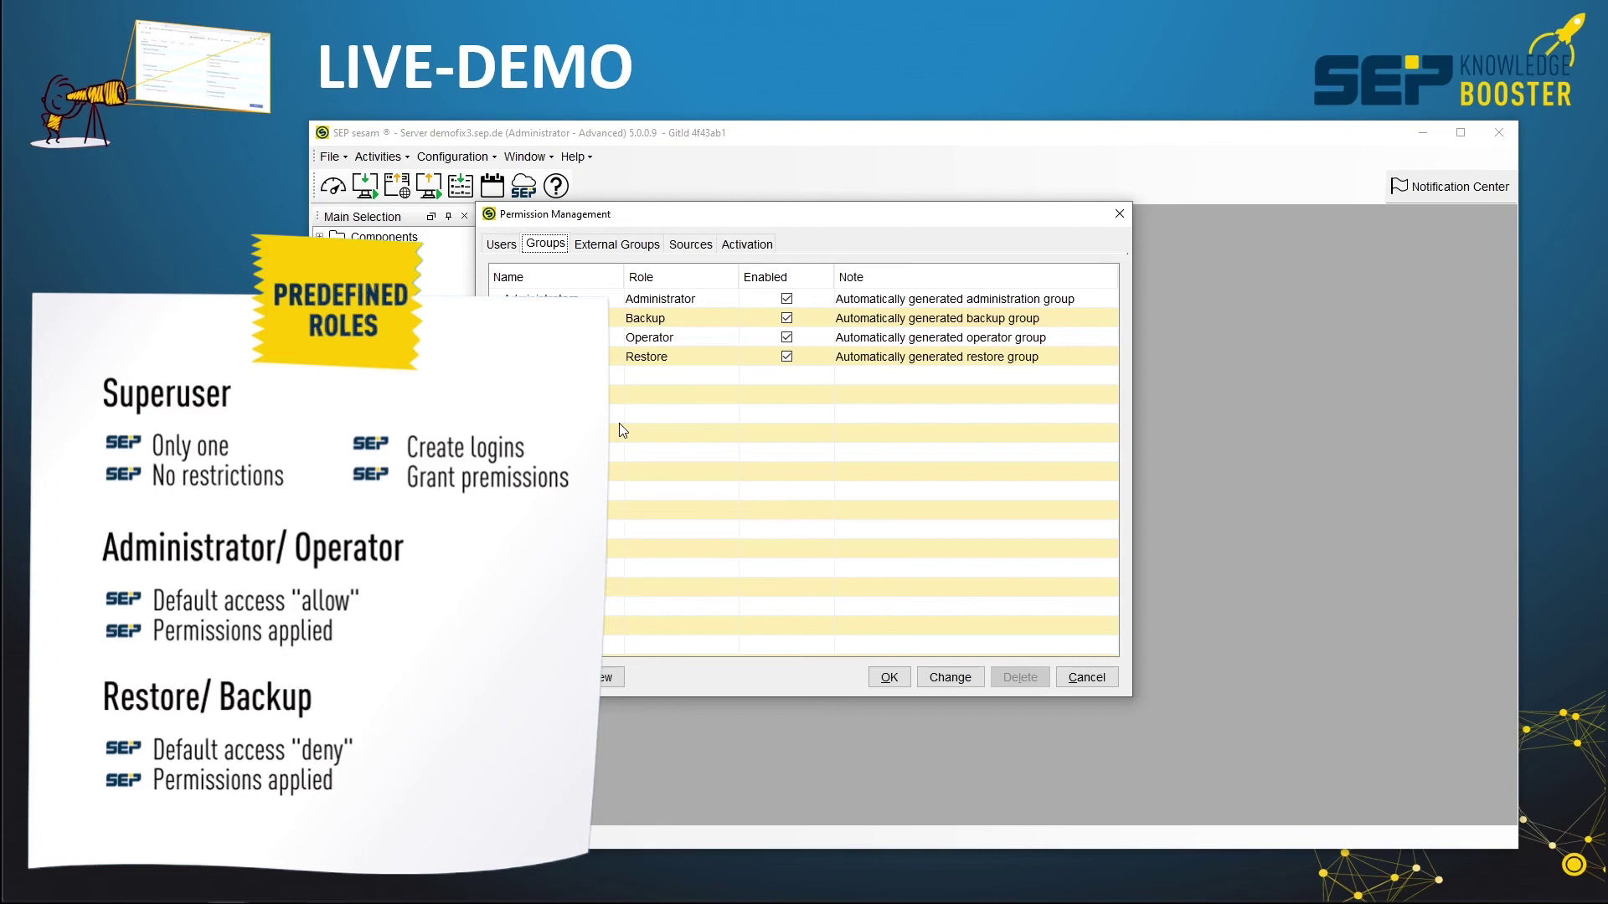
View the test-group to Administrators external group mapping, then return to the Users list
{"action": "left_click", "coordinate": [625, 251]}
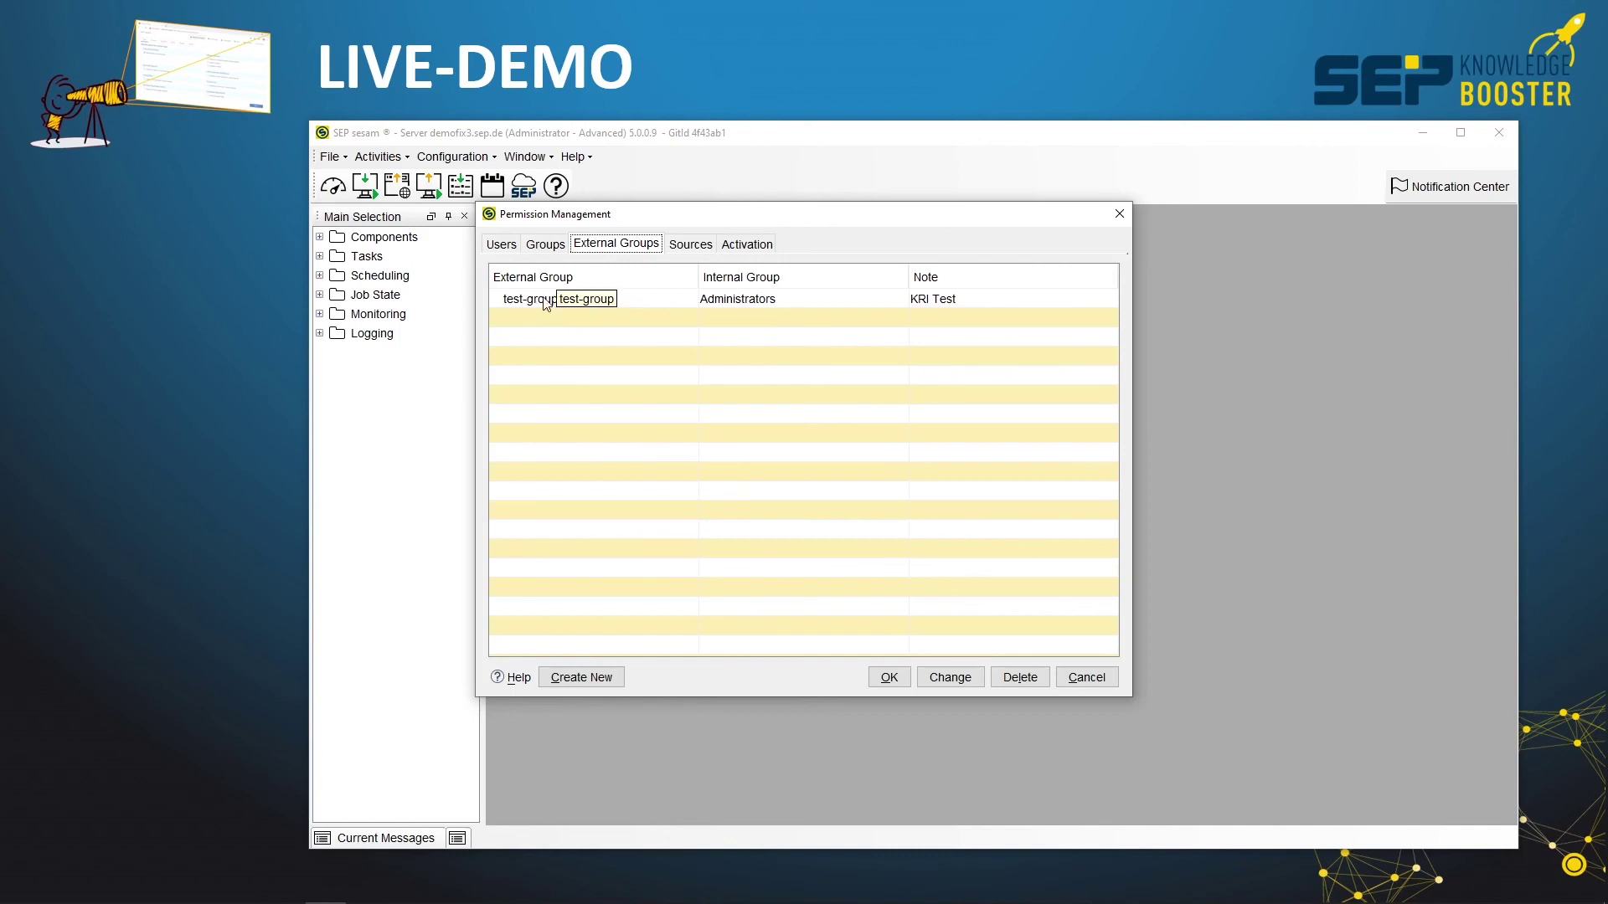
{"action": "left_click", "coordinate": [502, 246]}
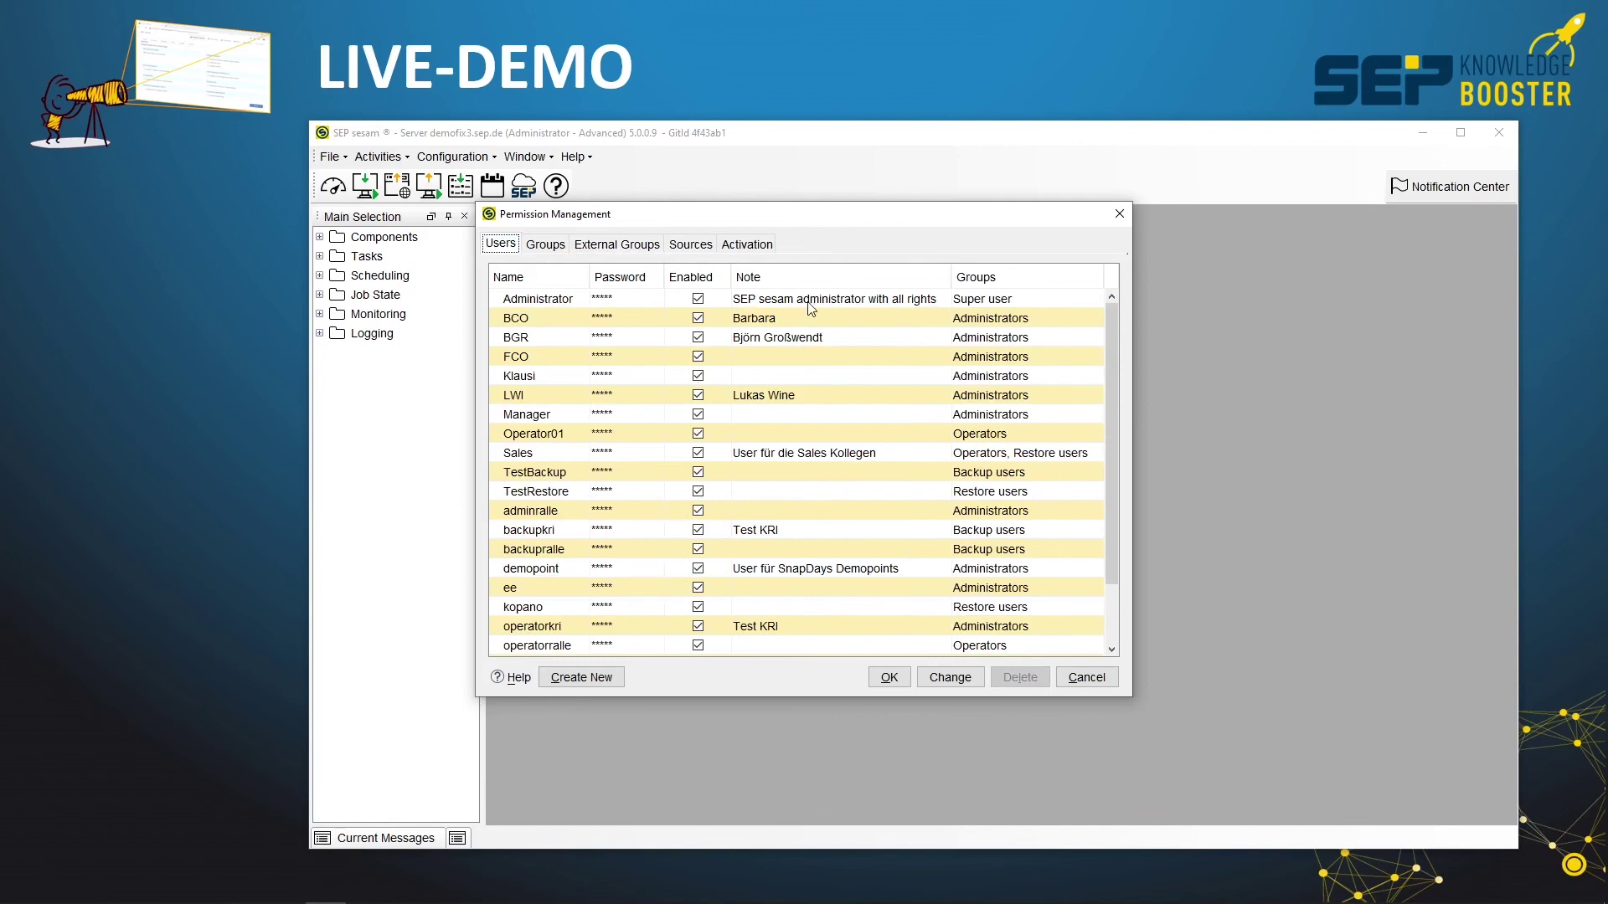
Scroll down the Users table to confirm no test-user entry exists yet
{"action": "scroll", "coordinate": [791, 448], "scroll_direction": "down", "scroll_amount": 2}
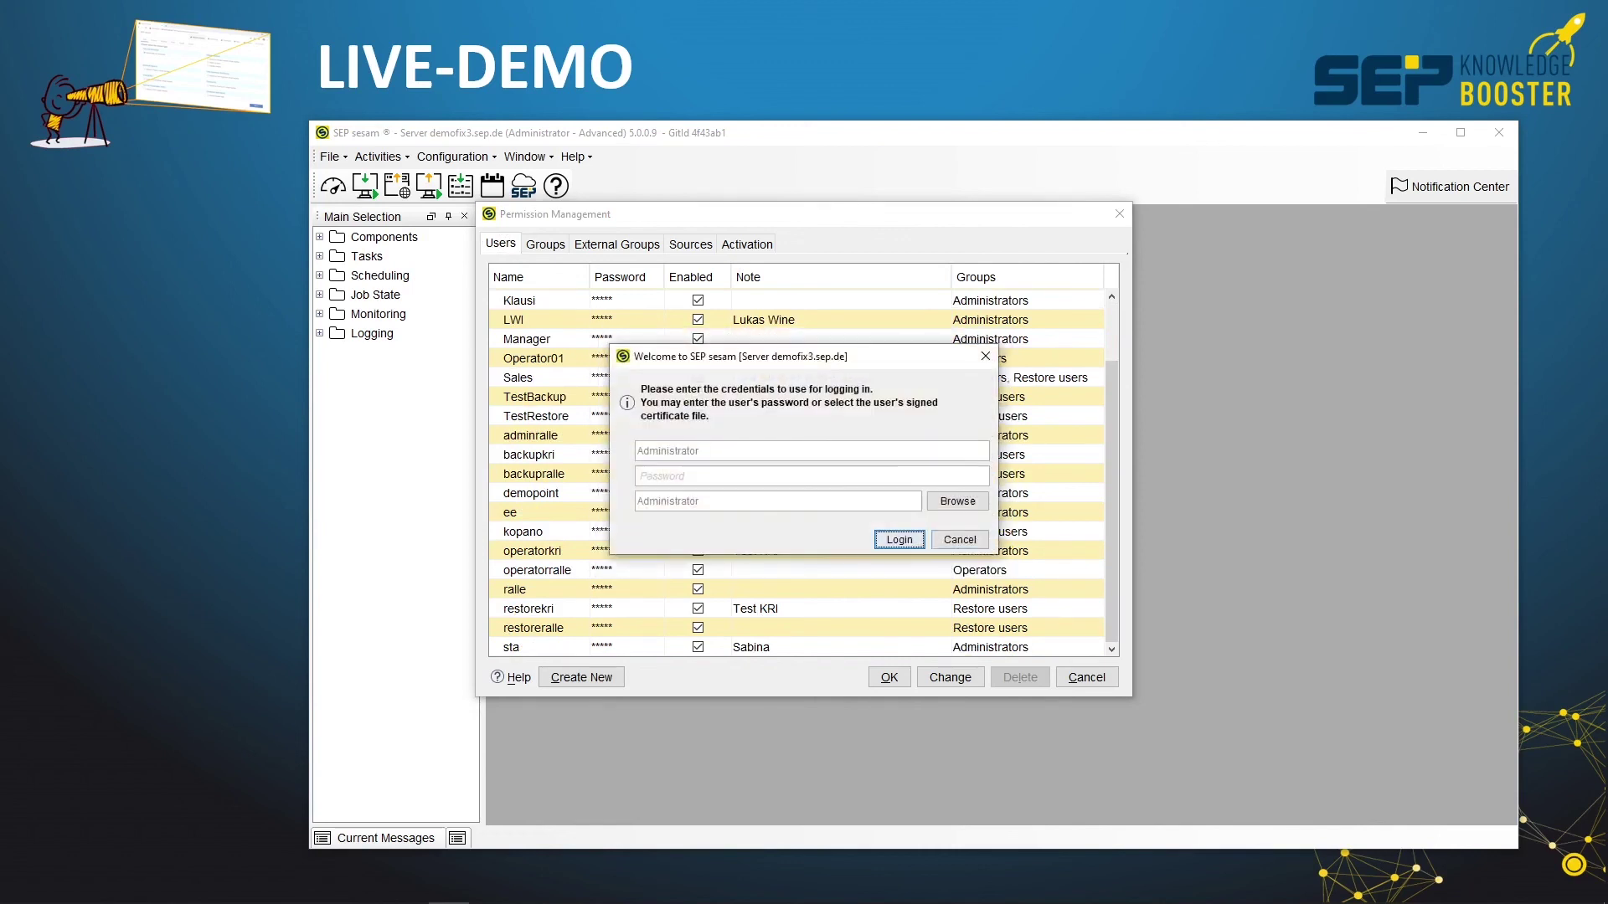
Log in to demofix3 with user name test-user and the account's AD password
{"action": "double_click", "coordinate": [708, 451]}
{"action": "type", "text": "test-user"}
{"action": "left_click", "coordinate": [671, 478]}
{"action": "type", "text": "test-user"}
{"action": "key", "text": "Return"}
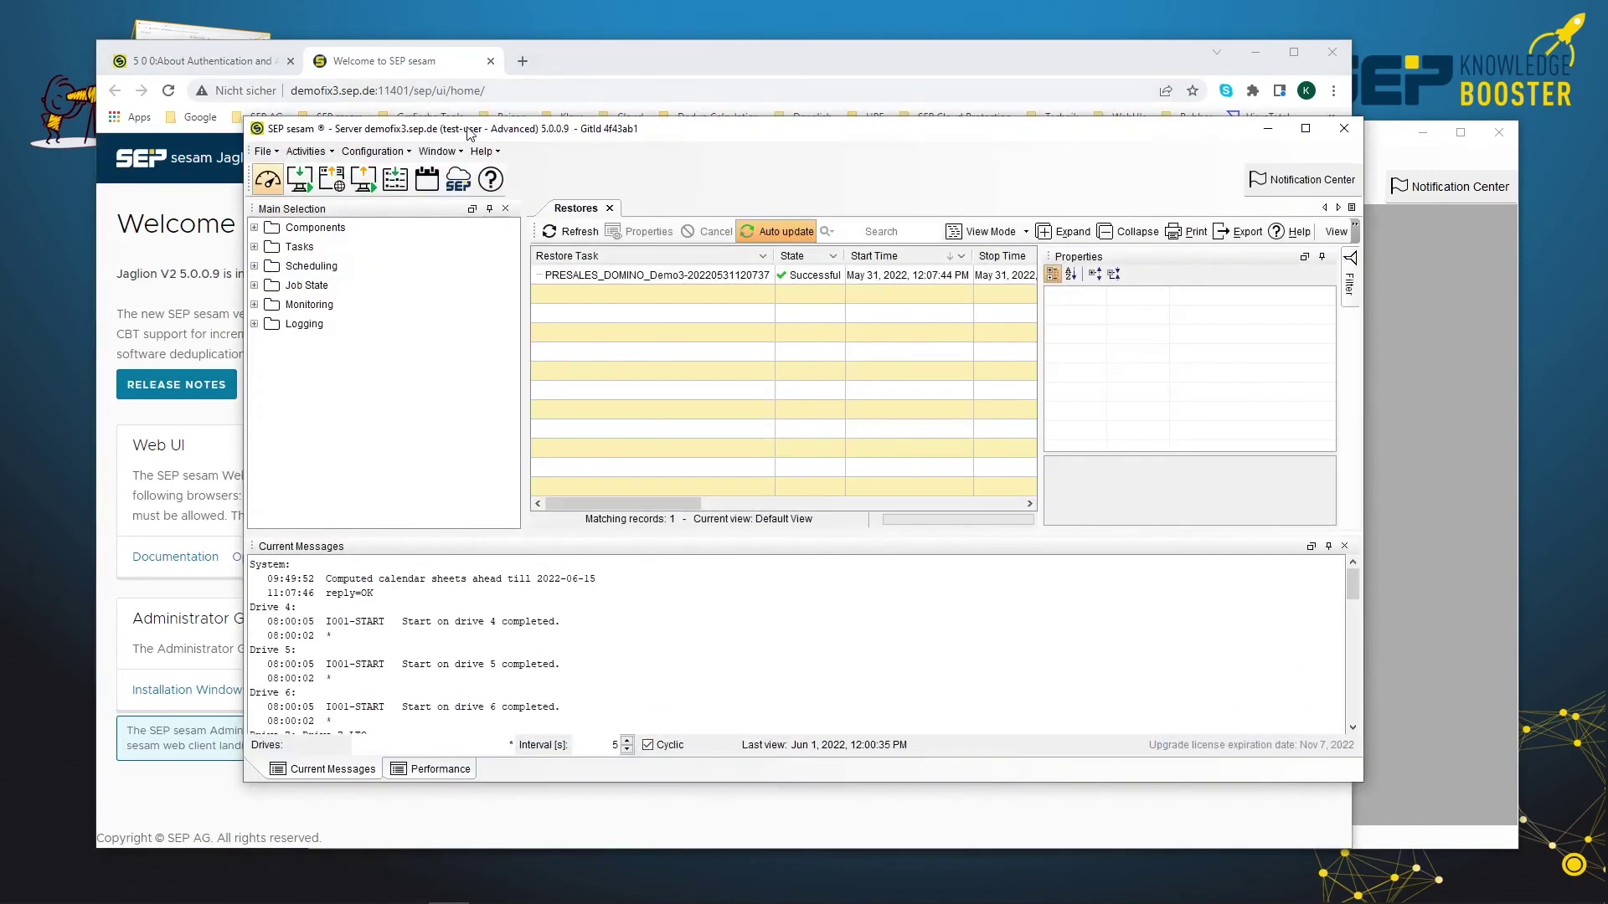
{"action": "left_click", "coordinate": [372, 150]}
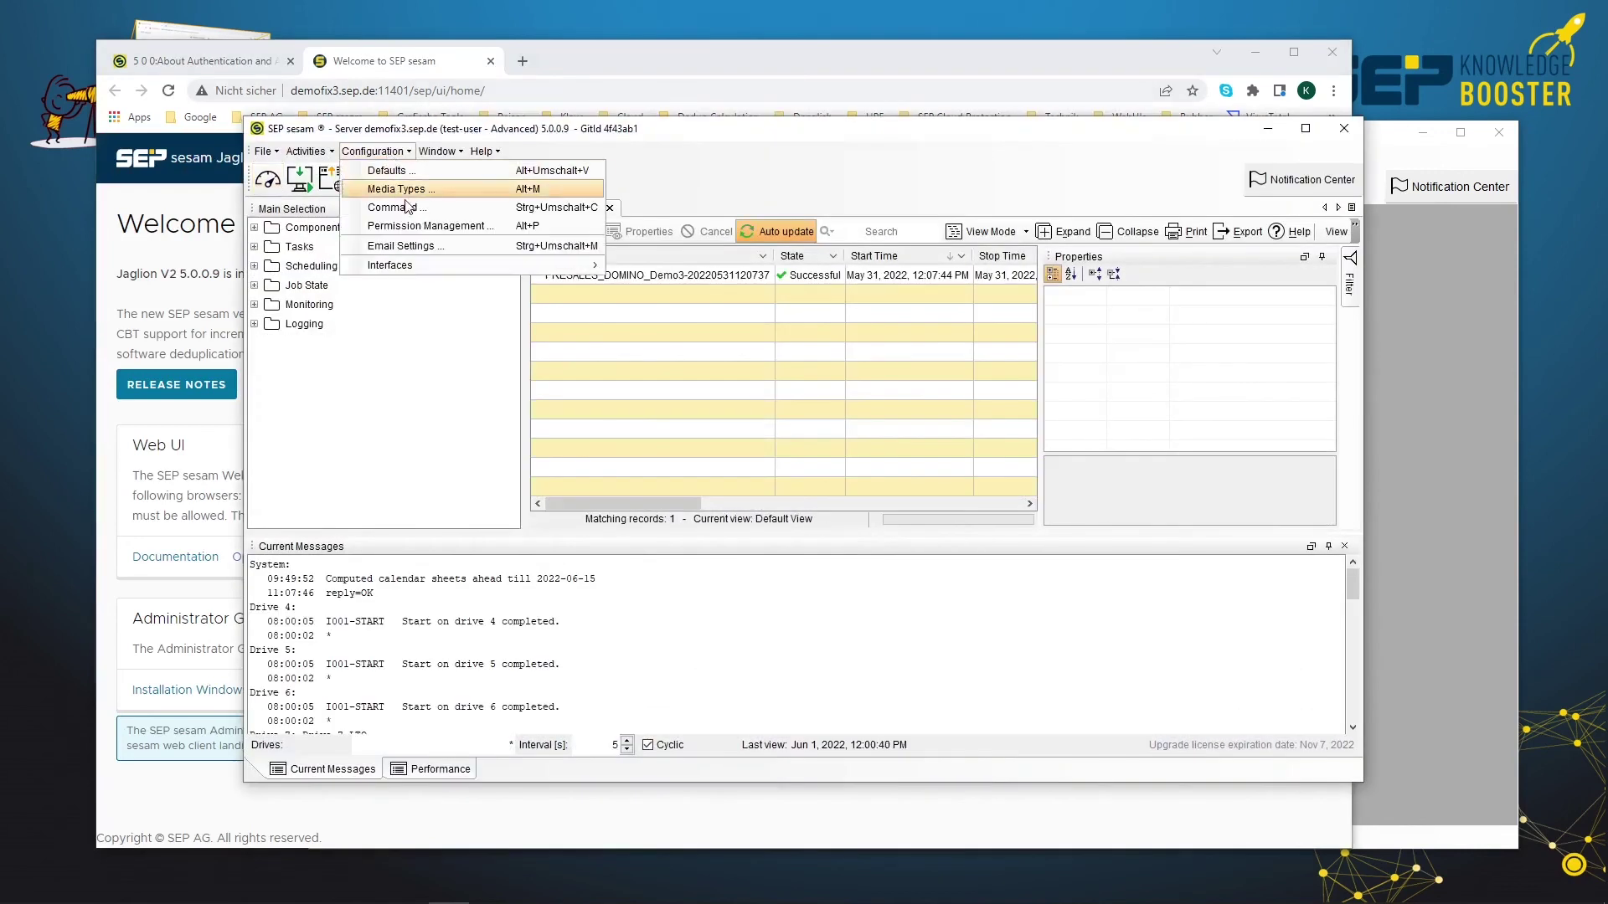
{"action": "left_click", "coordinate": [427, 226]}
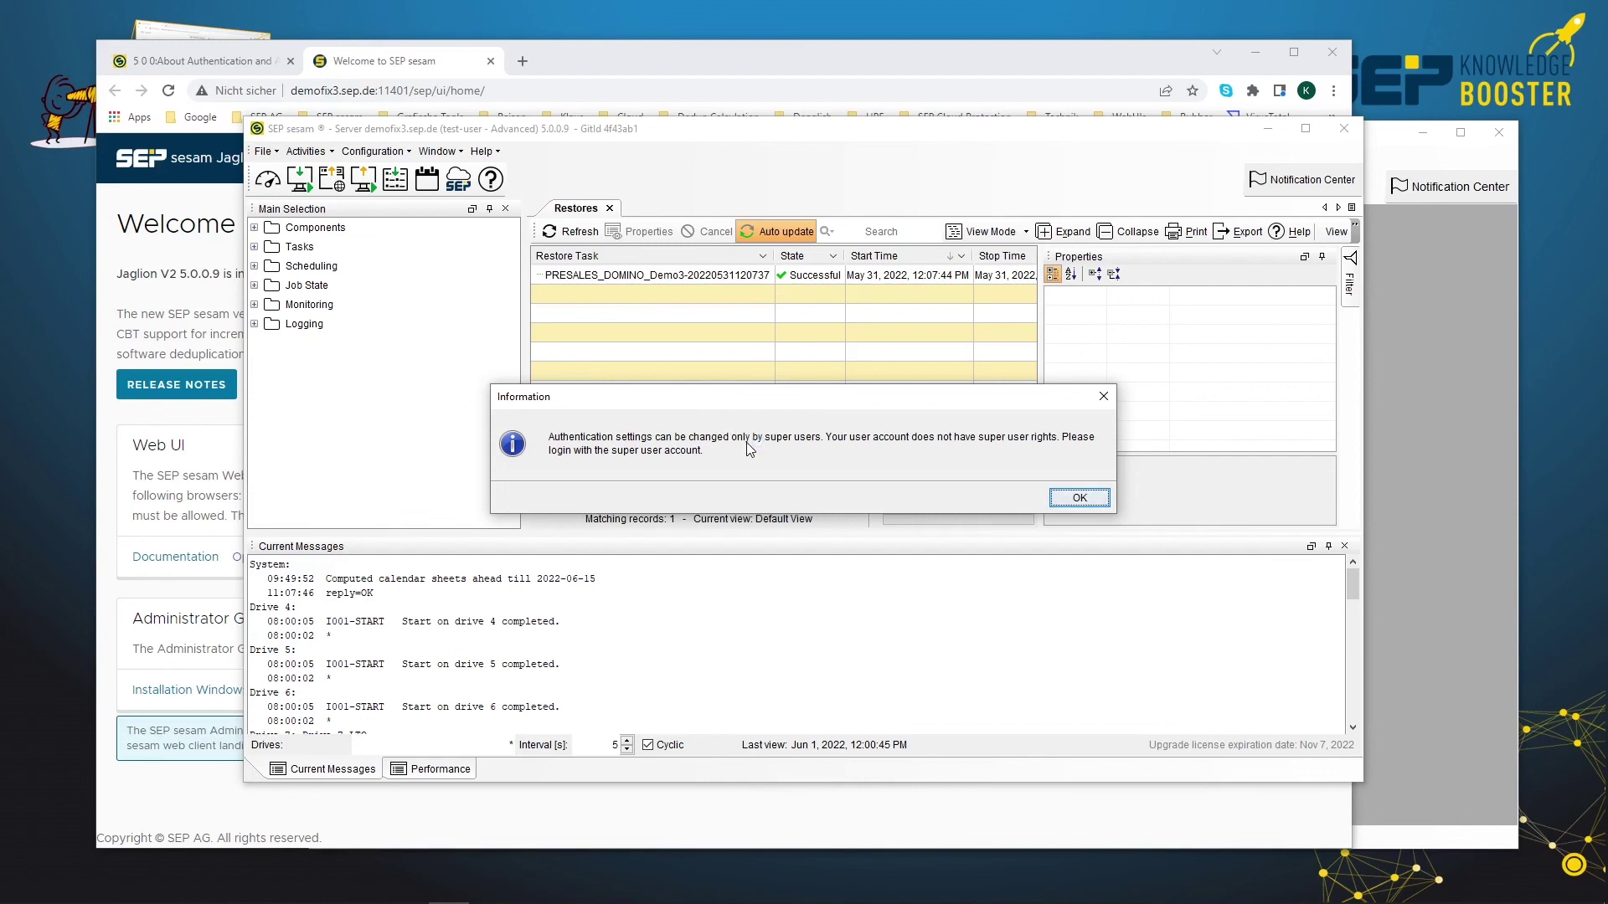
{"action": "left_click", "coordinate": [1077, 498]}
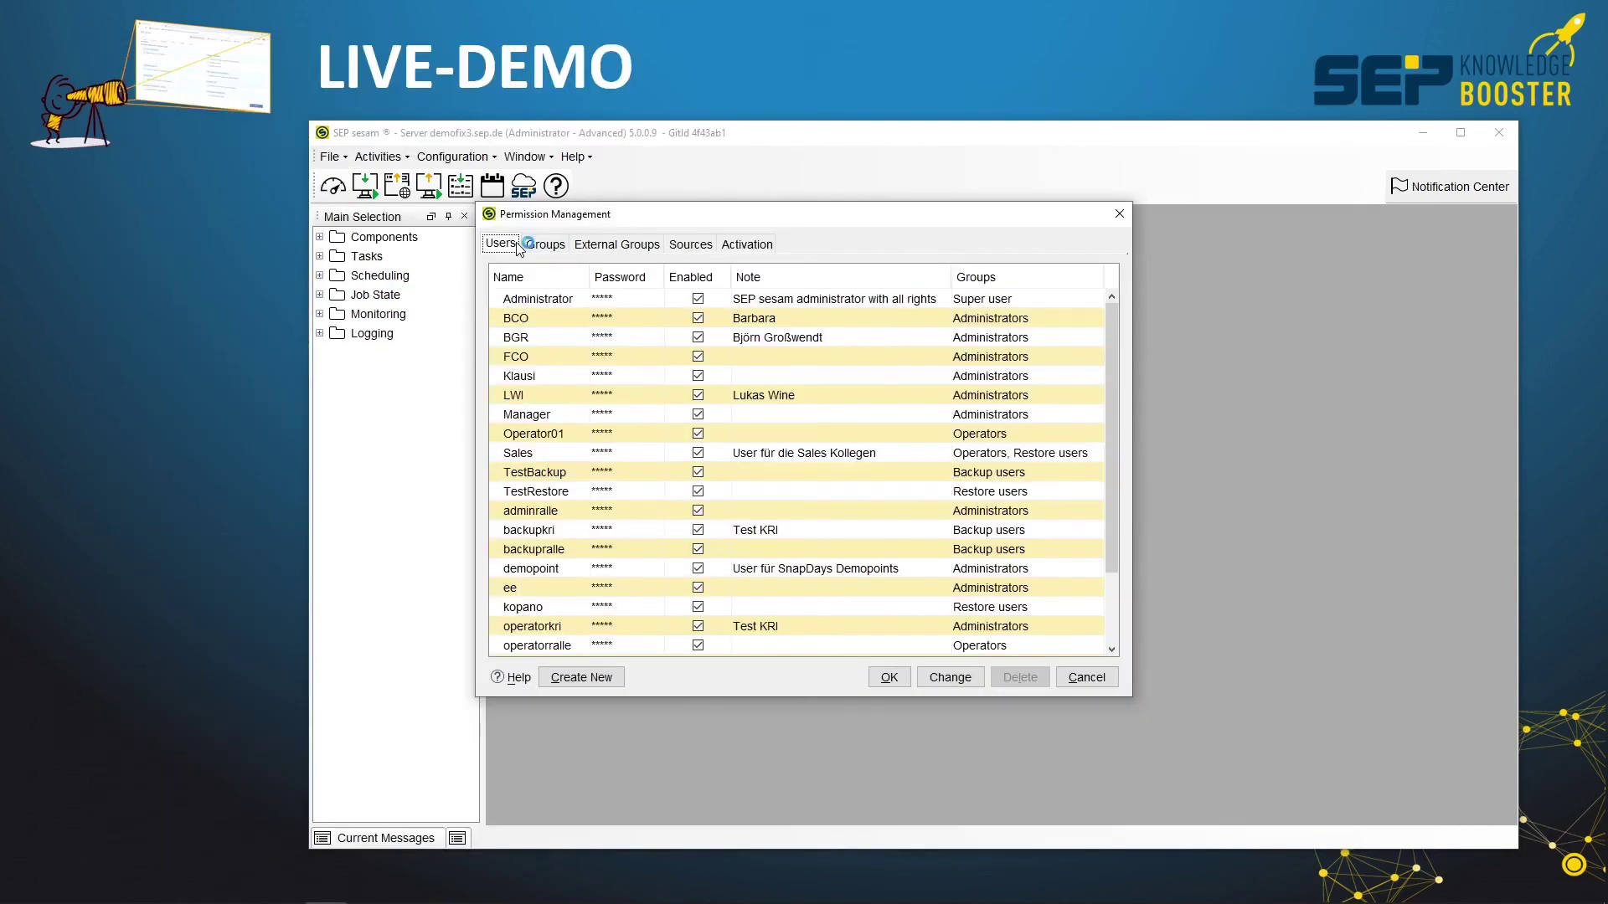
Open the new test-user entry at the bottom of the Users list, marked AD User in Administrators
{"action": "left_click", "coordinate": [540, 247]}
{"action": "left_click", "coordinate": [512, 250]}
{"action": "scroll", "coordinate": [683, 476], "scroll_direction": "down", "scroll_amount": 2}
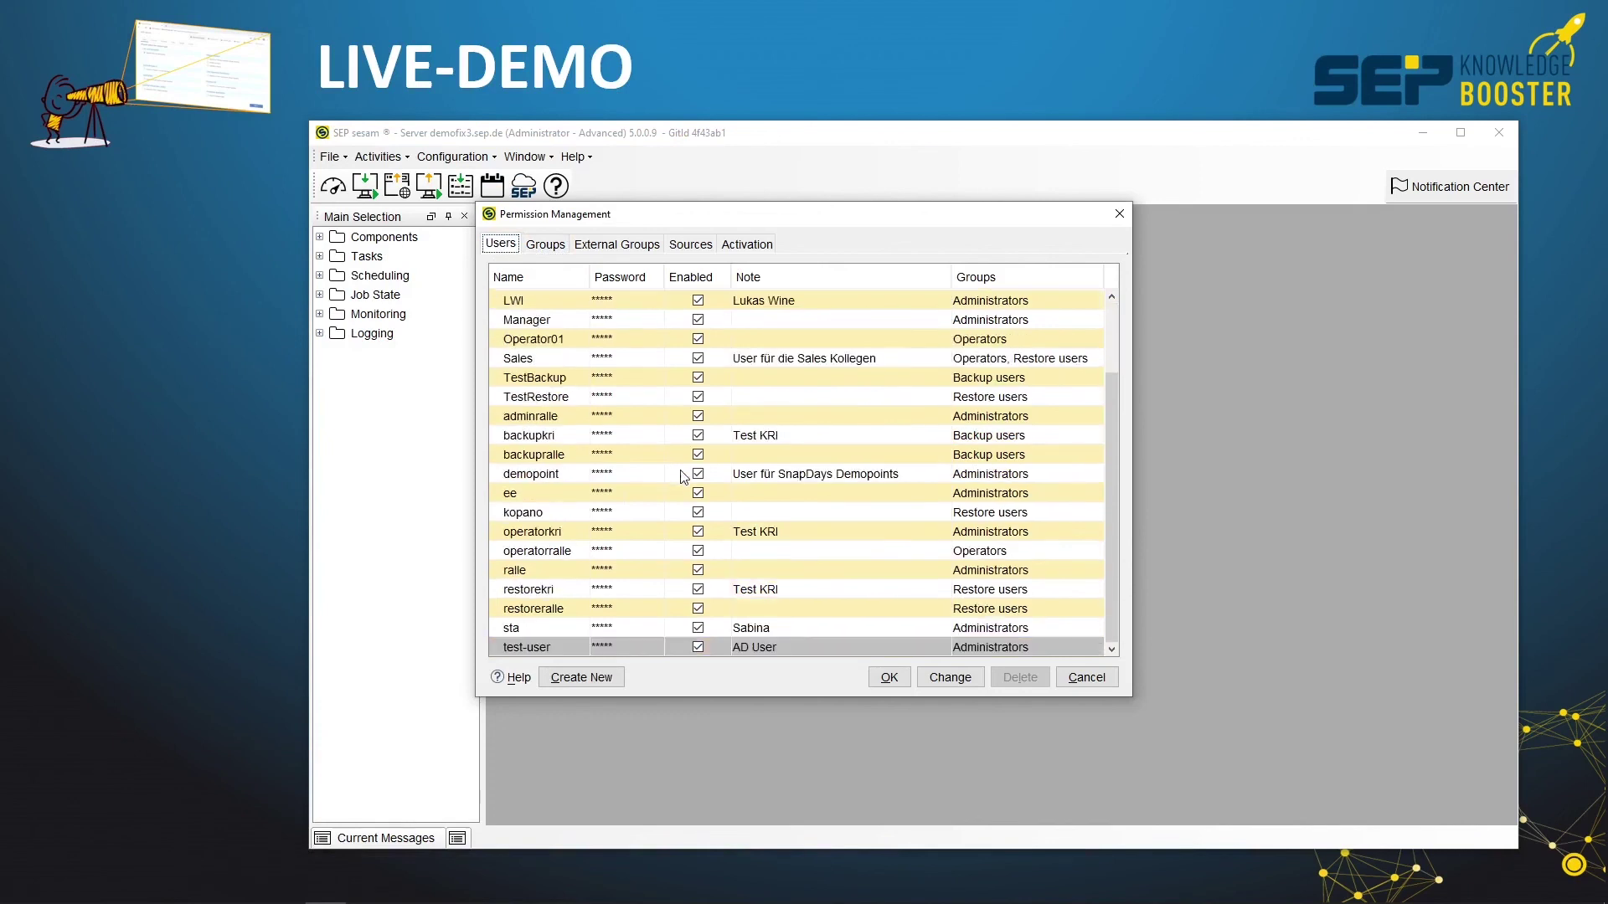
{"action": "double_click", "coordinate": [533, 648]}
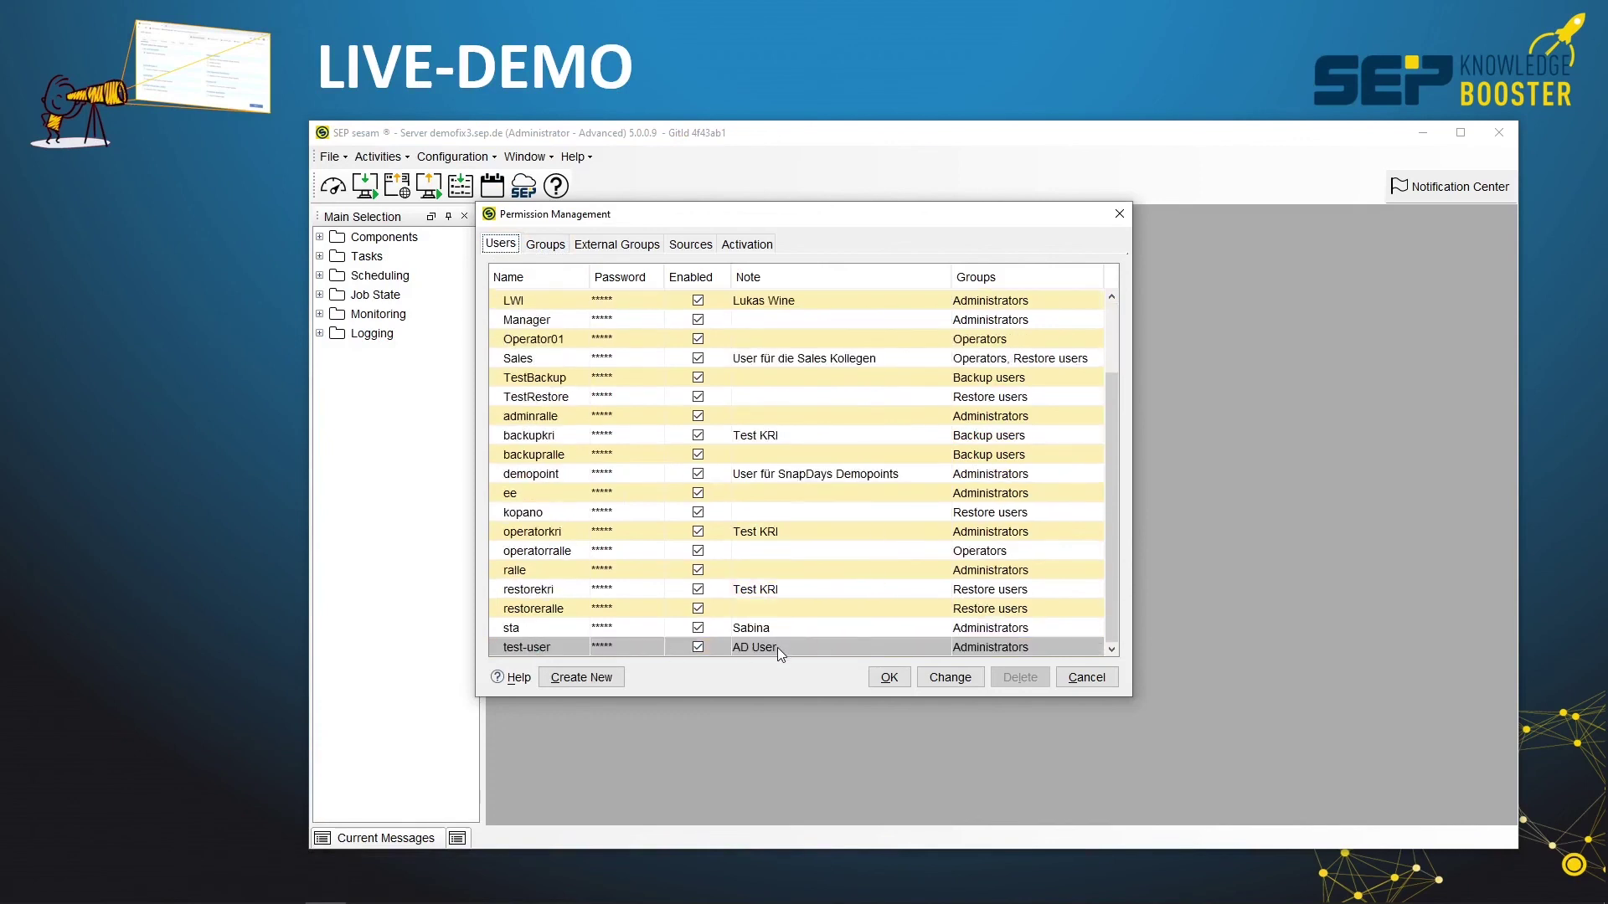